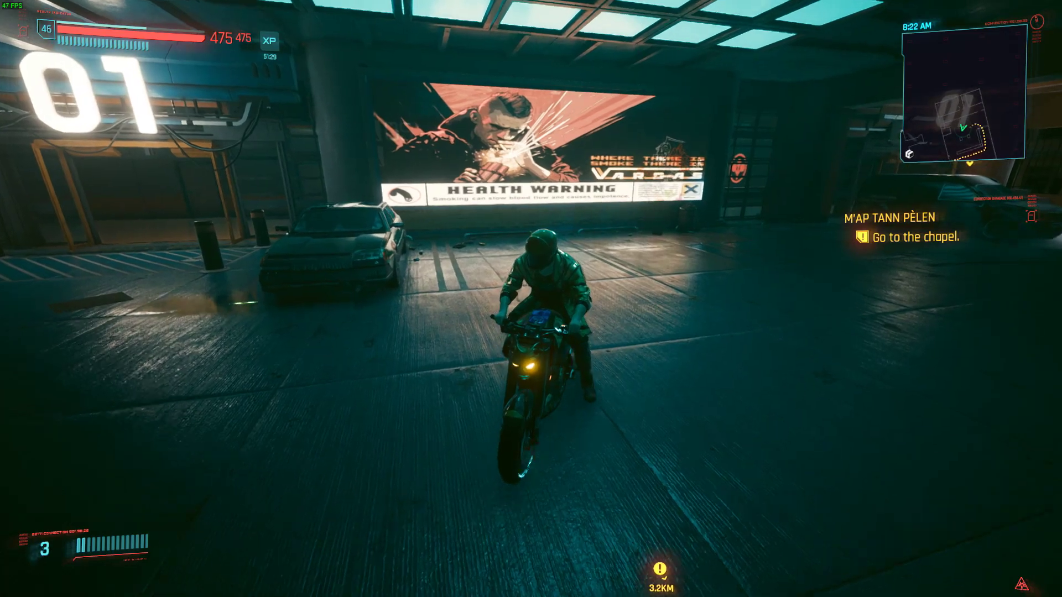
key(a)
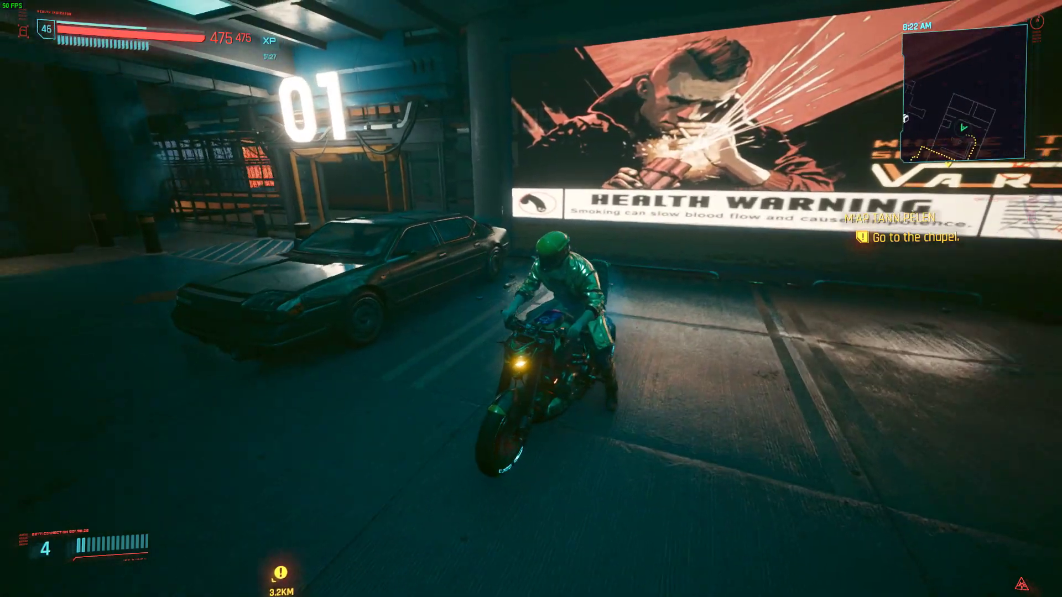
key(a)
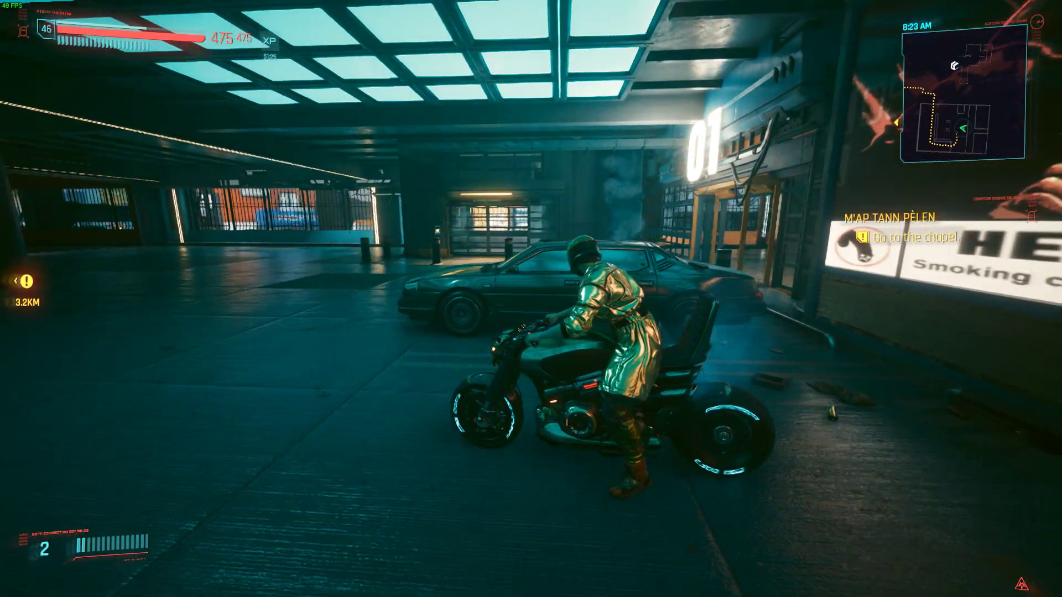
key(a)
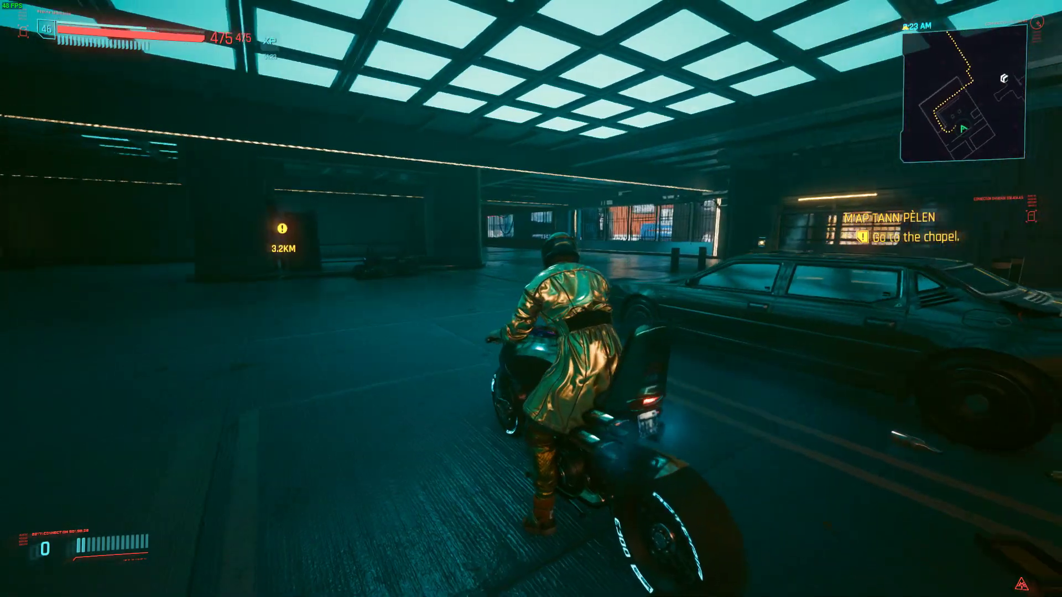
key(a)
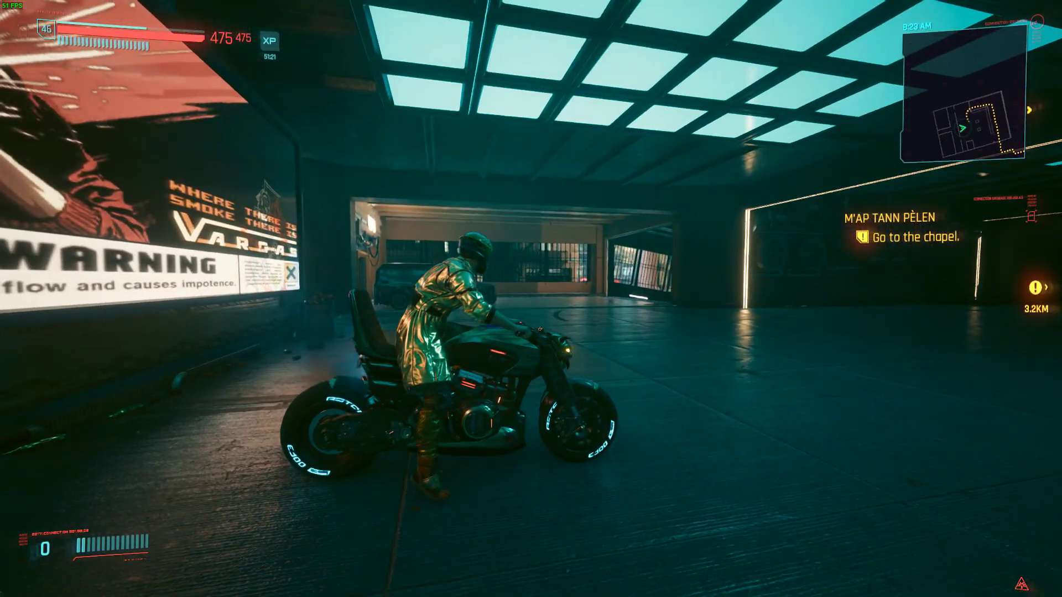
key(a)
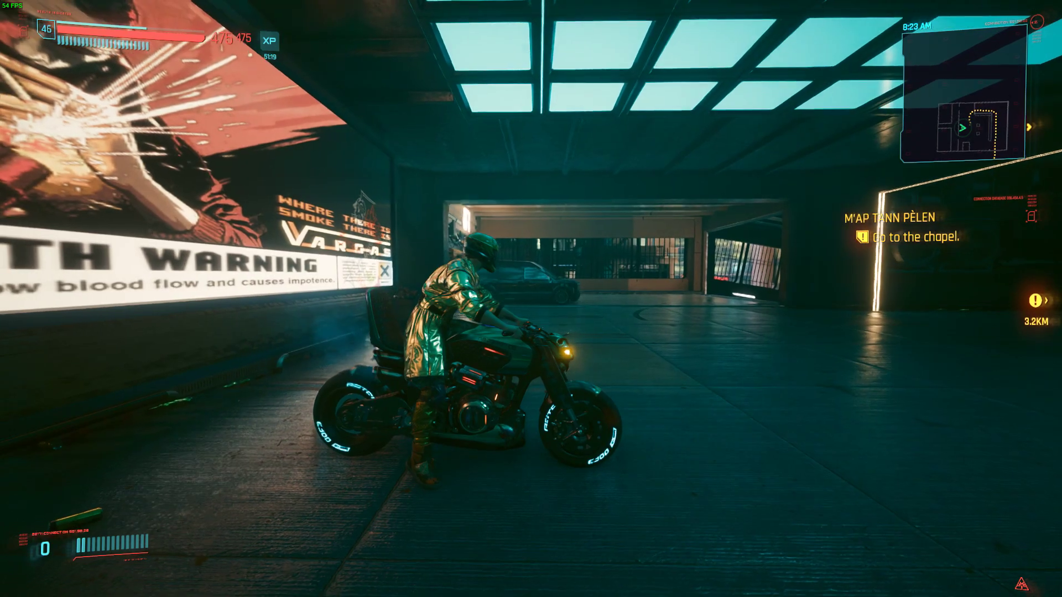
key(w)
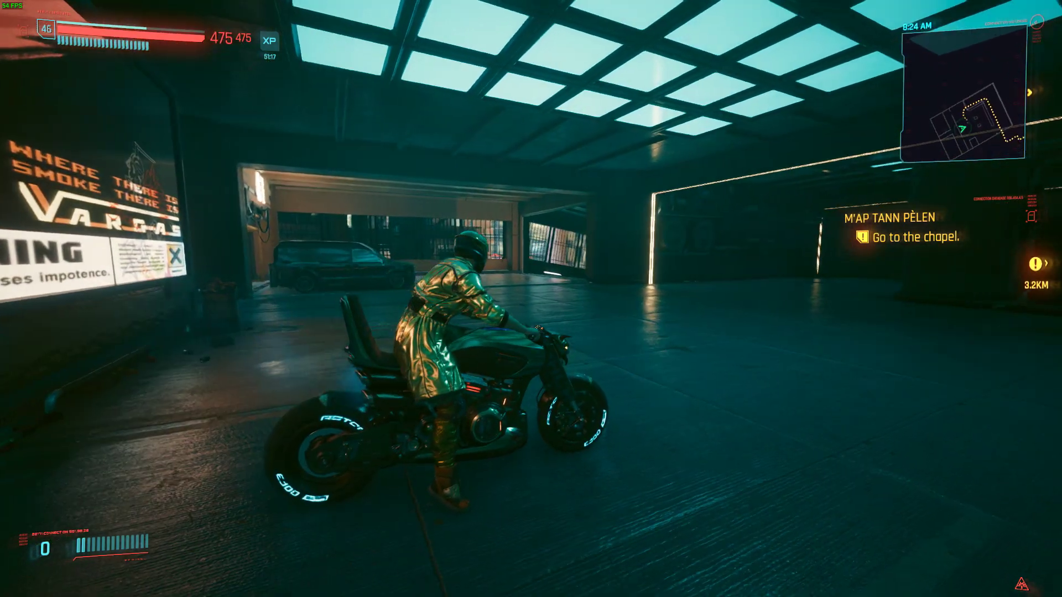
key(a)
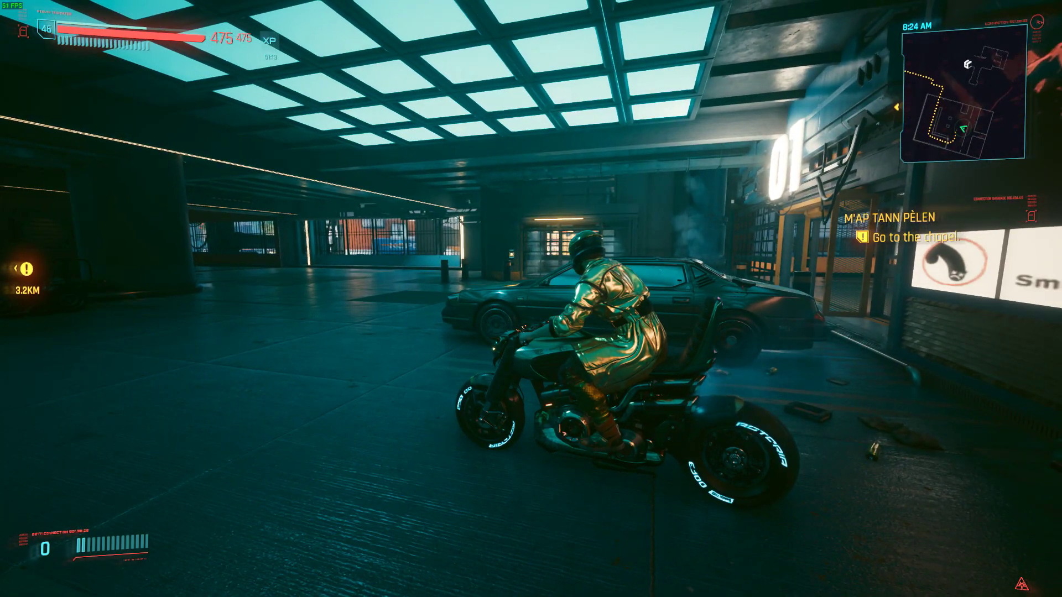
key(d)
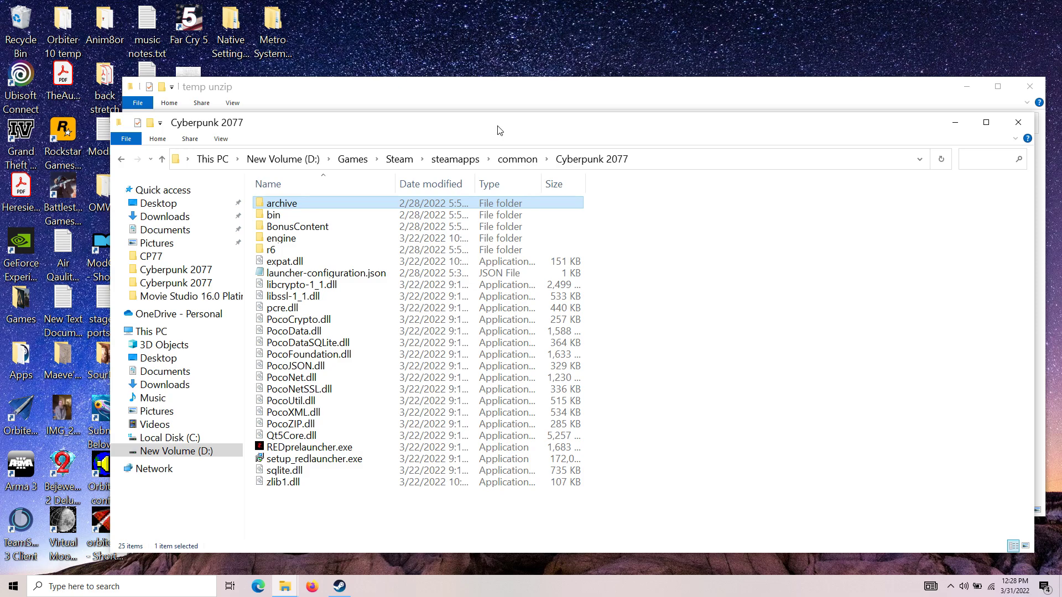
Step: Move the temp unzip window higher so the Cyberpunk 2077 folder window stays reachable below it, and bring the game folder to the front
click(513, 90)
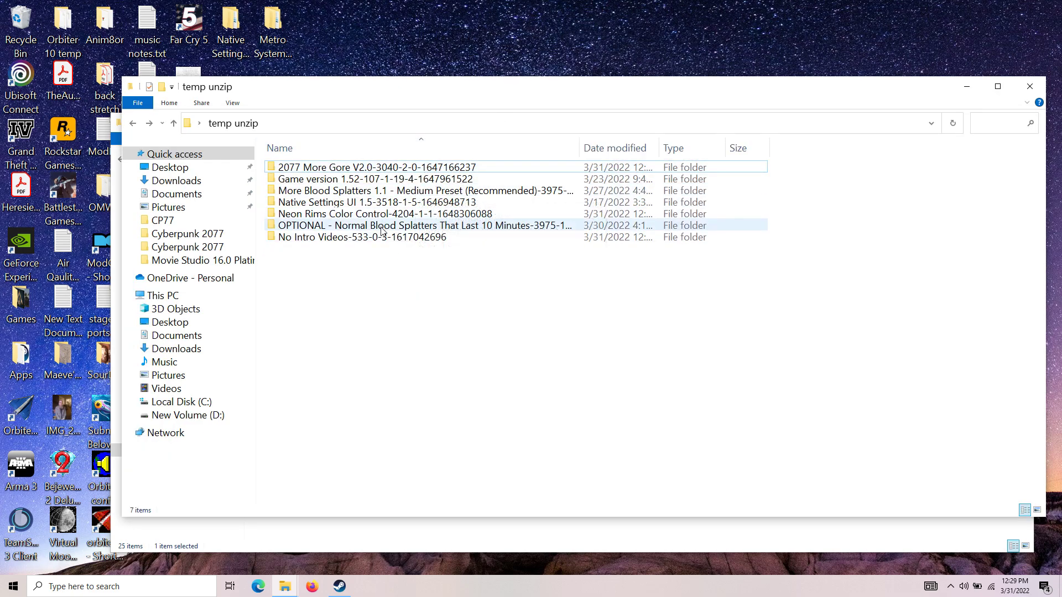
drag(411, 94, 407, 66)
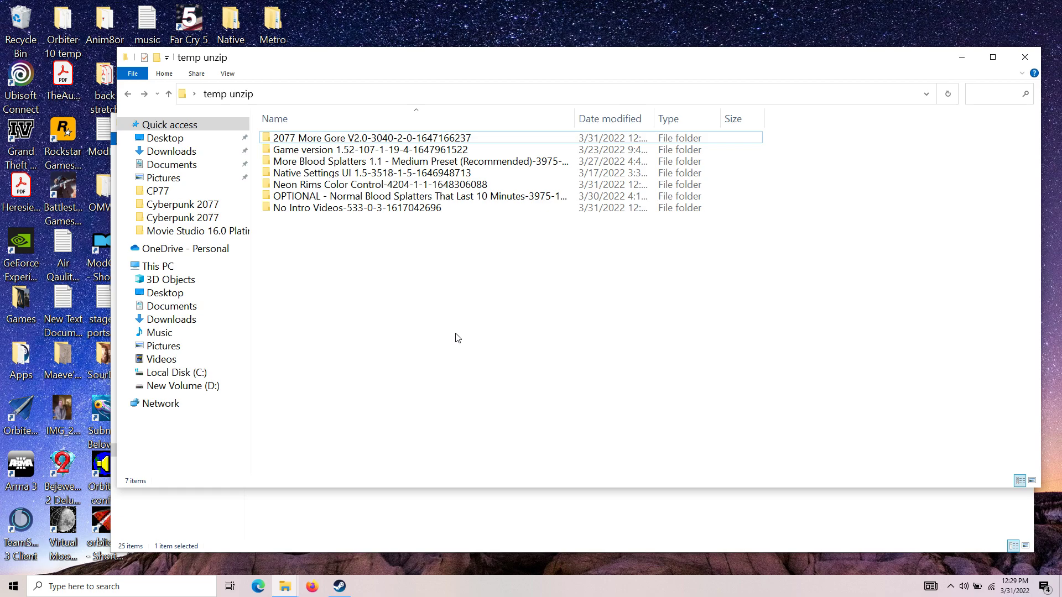
click(470, 511)
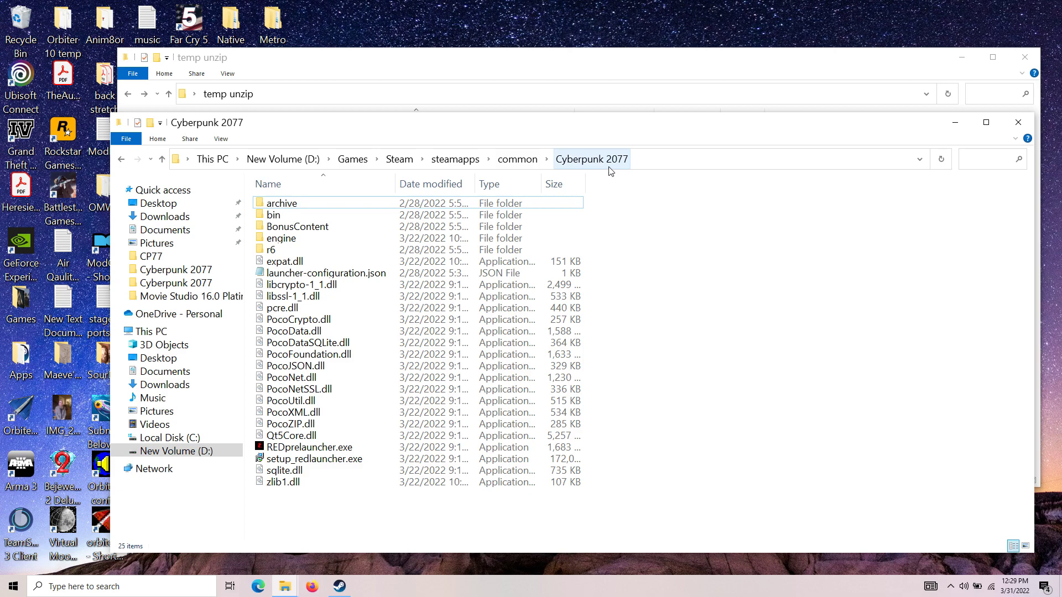
Step: Examine the content and mod folders under the game's archive\pc path, view the mod folder's files, and return to the Cyberpunk 2077 folder
double_click(302, 205)
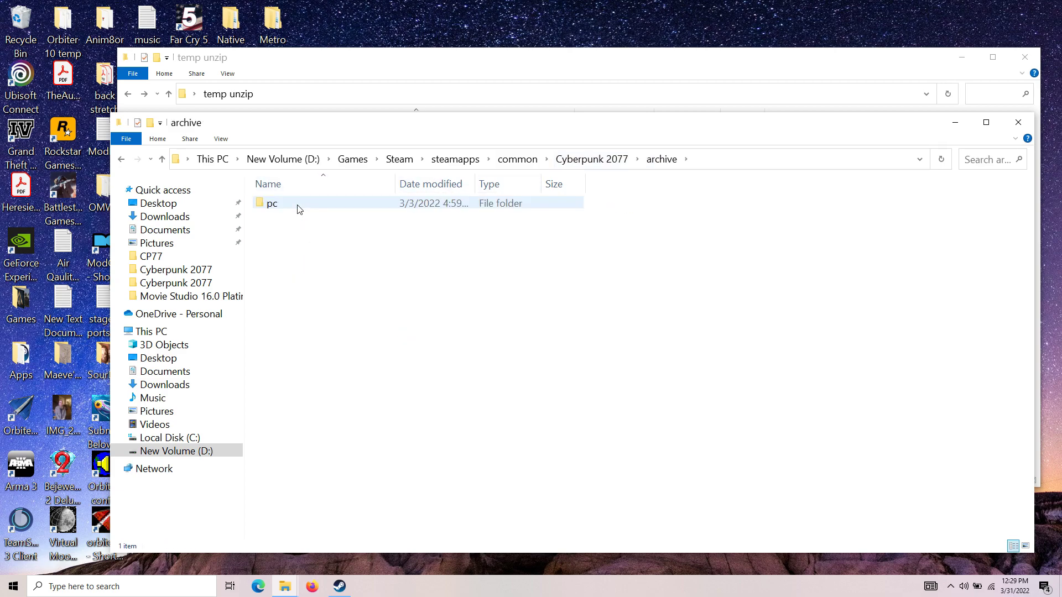
double_click(298, 204)
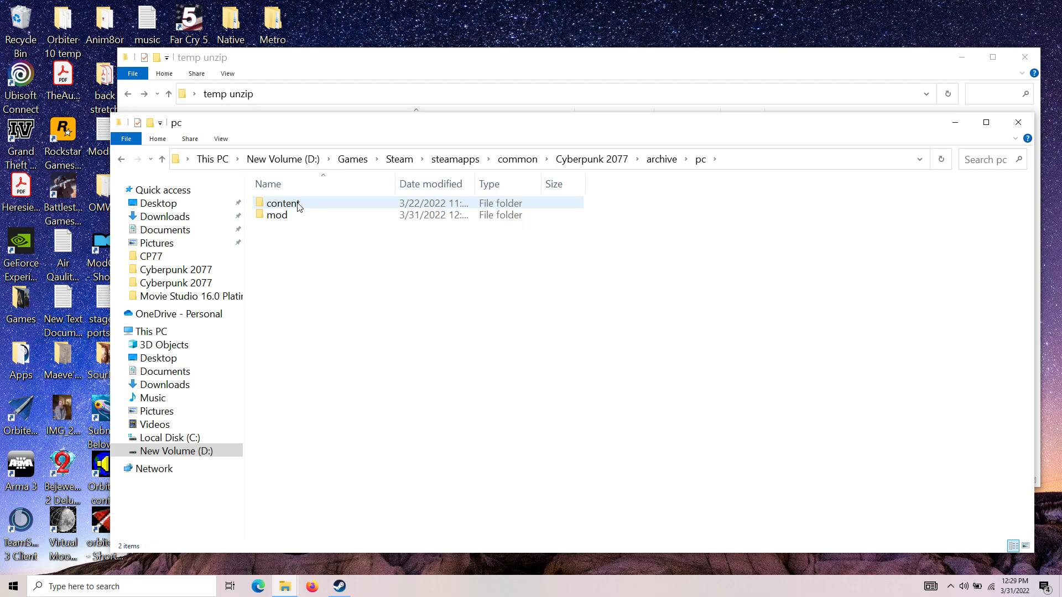
click(279, 204)
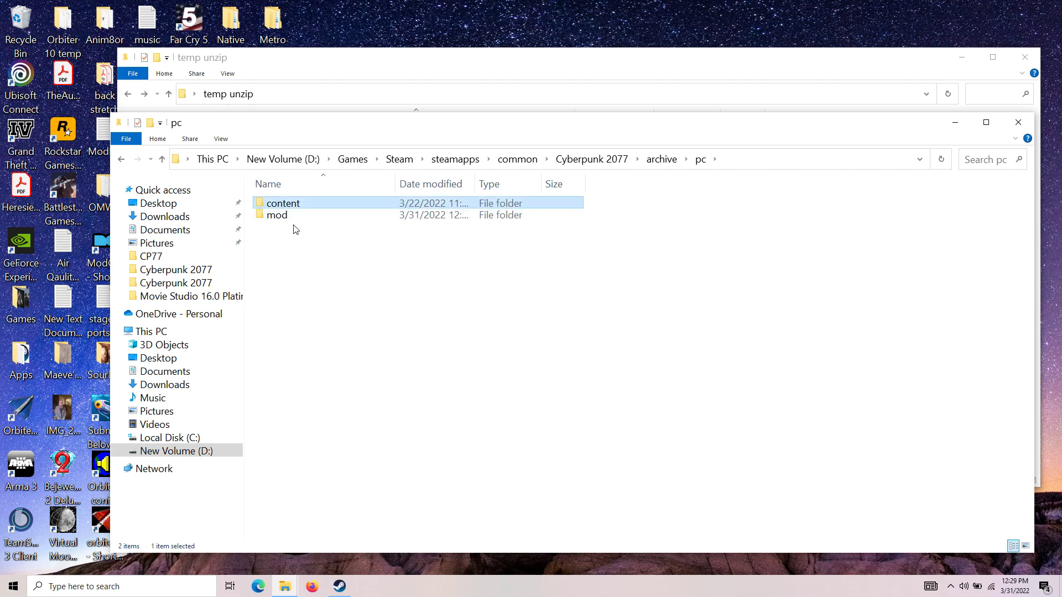
click(297, 216)
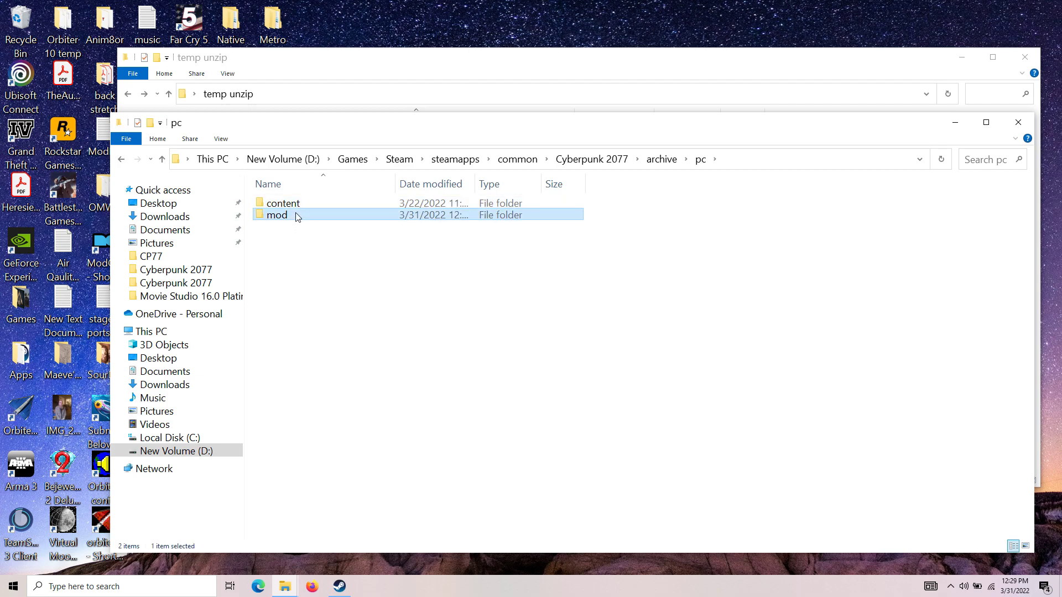
double_click(328, 217)
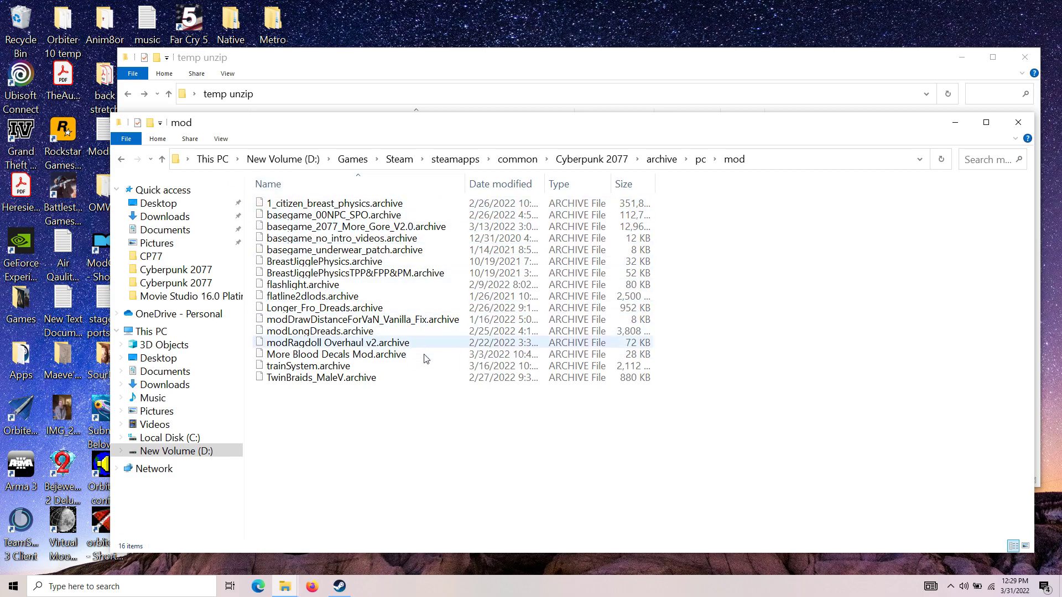
click(163, 159)
click(163, 159)
click(165, 159)
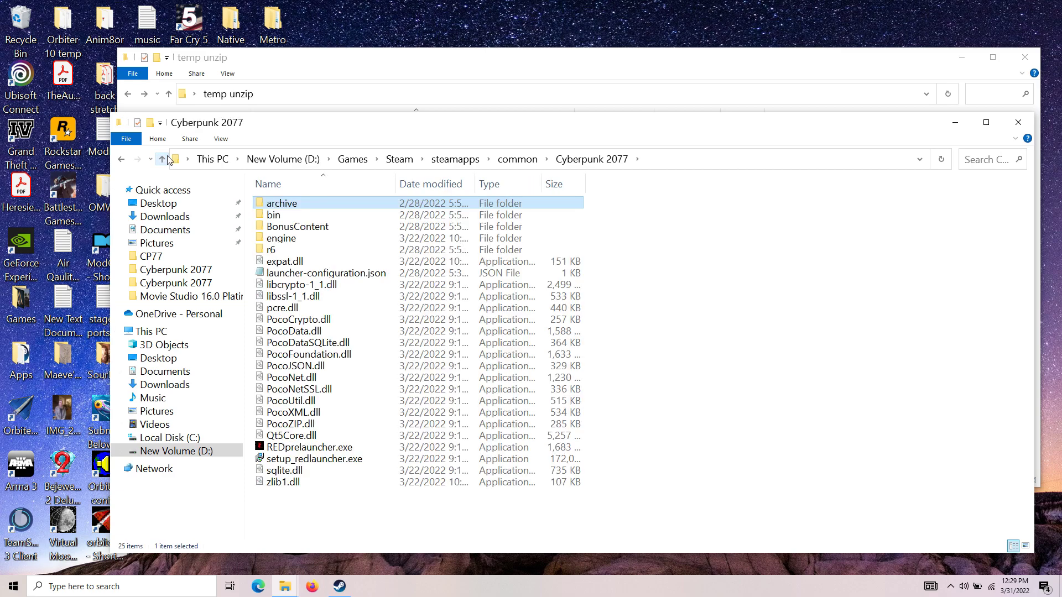
Step: Inspect the unzipped No Intro Videos mod down to its archive\pc\mod file, and return to the mod's top-level folder
click(492, 59)
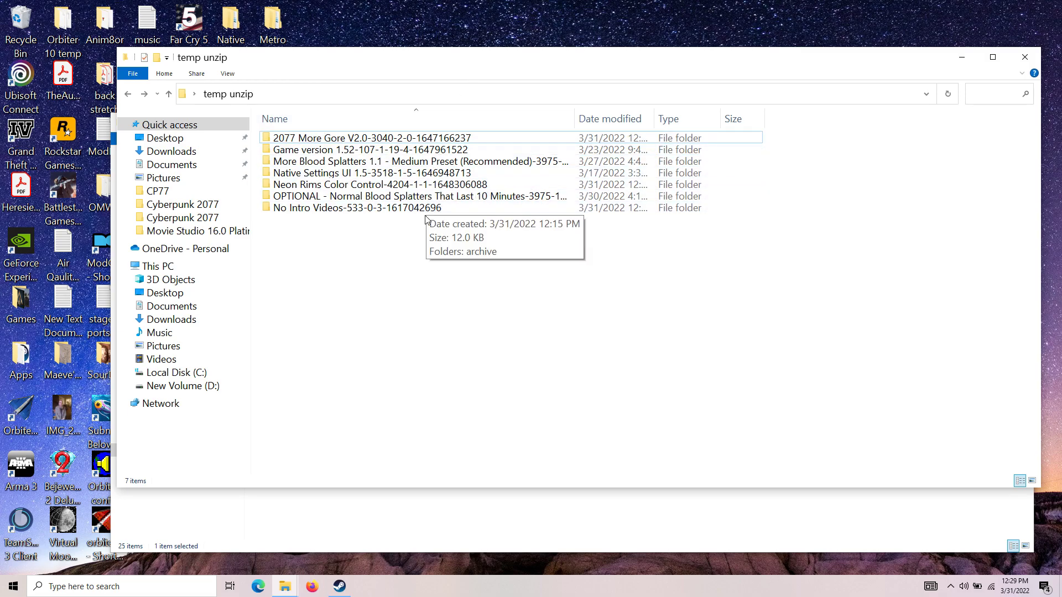
double_click(394, 210)
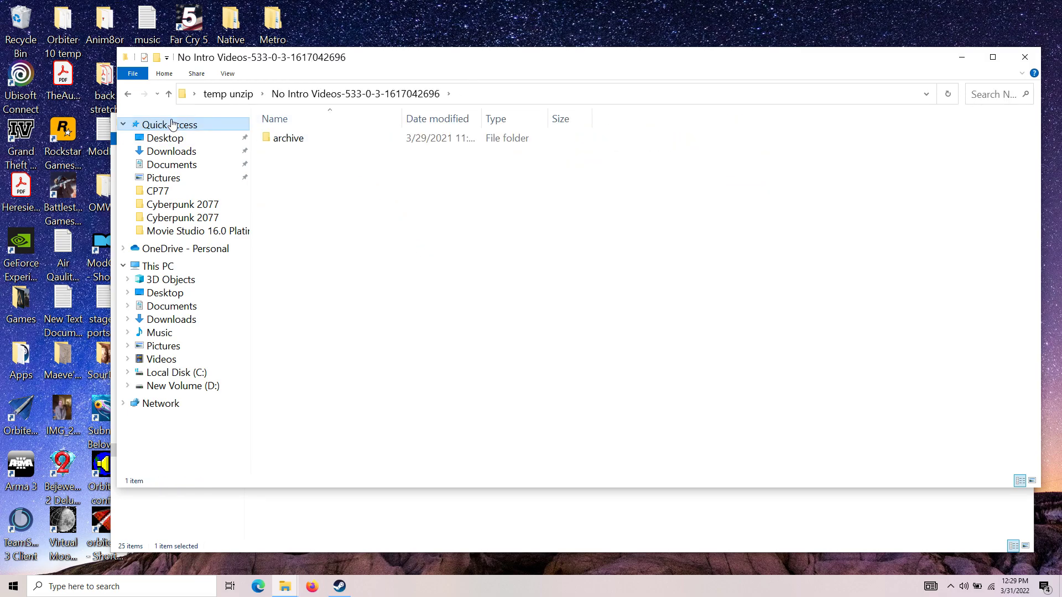
click(169, 94)
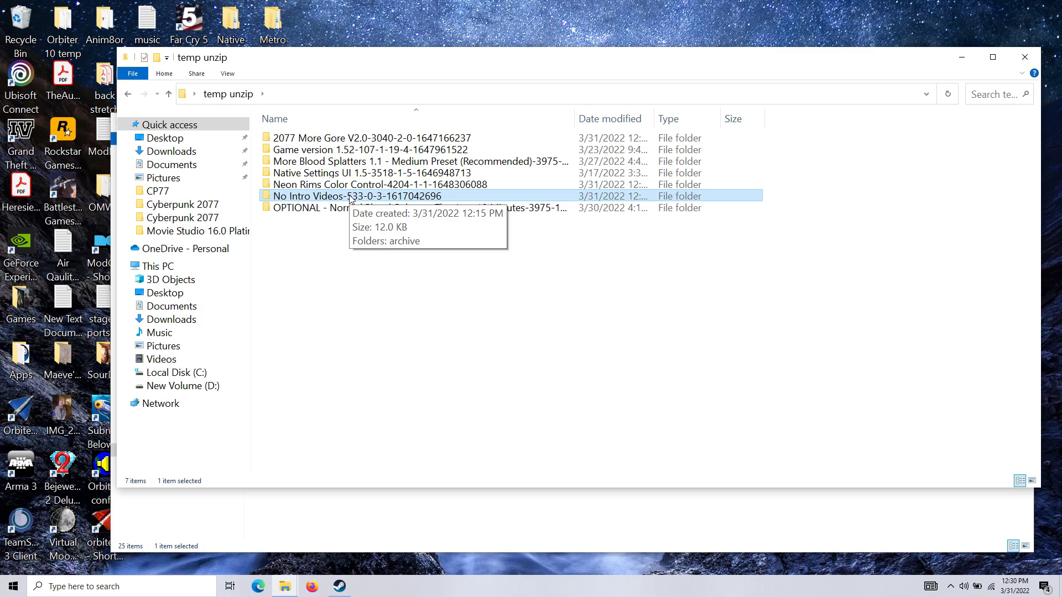
double_click(350, 197)
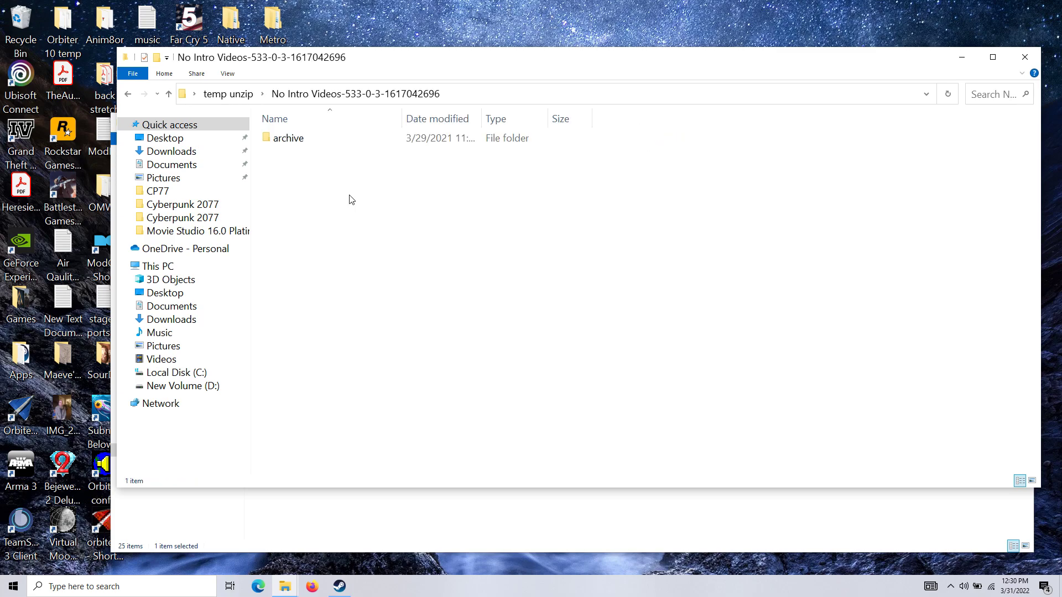
double_click(293, 139)
double_click(293, 139)
double_click(293, 139)
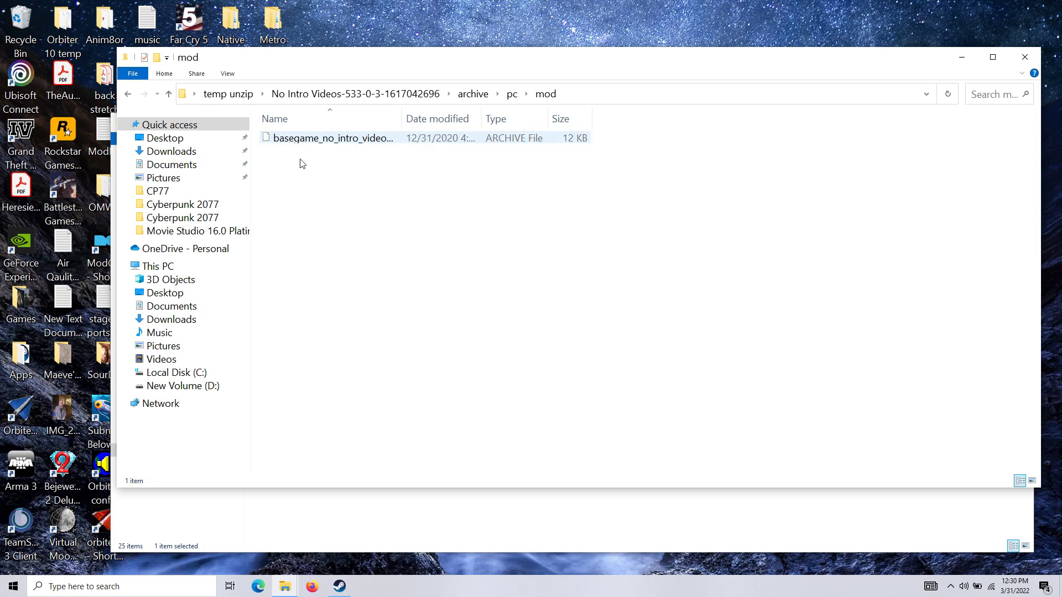
click(129, 95)
click(128, 96)
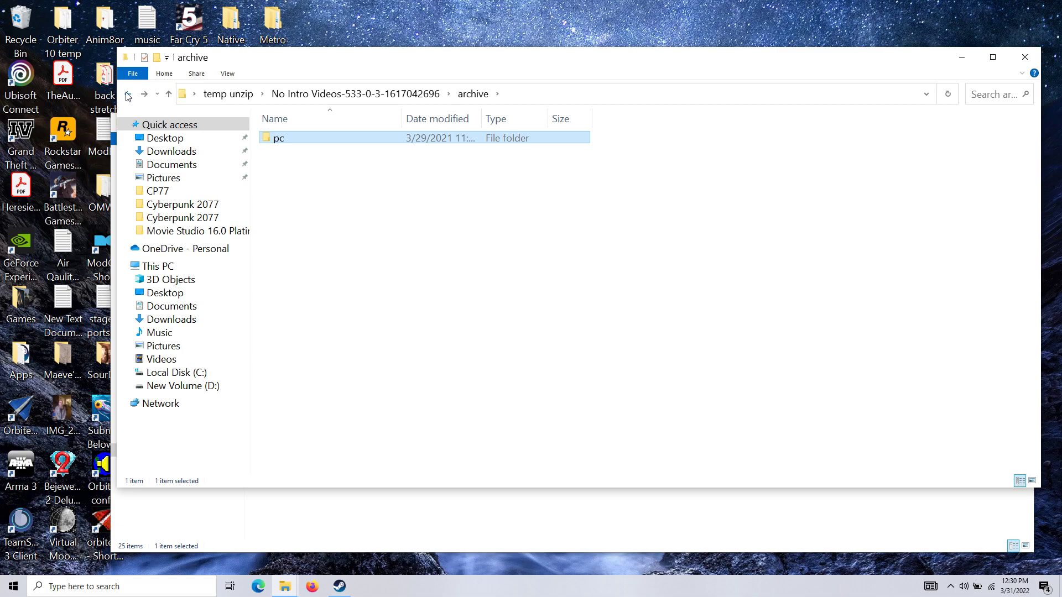
click(128, 95)
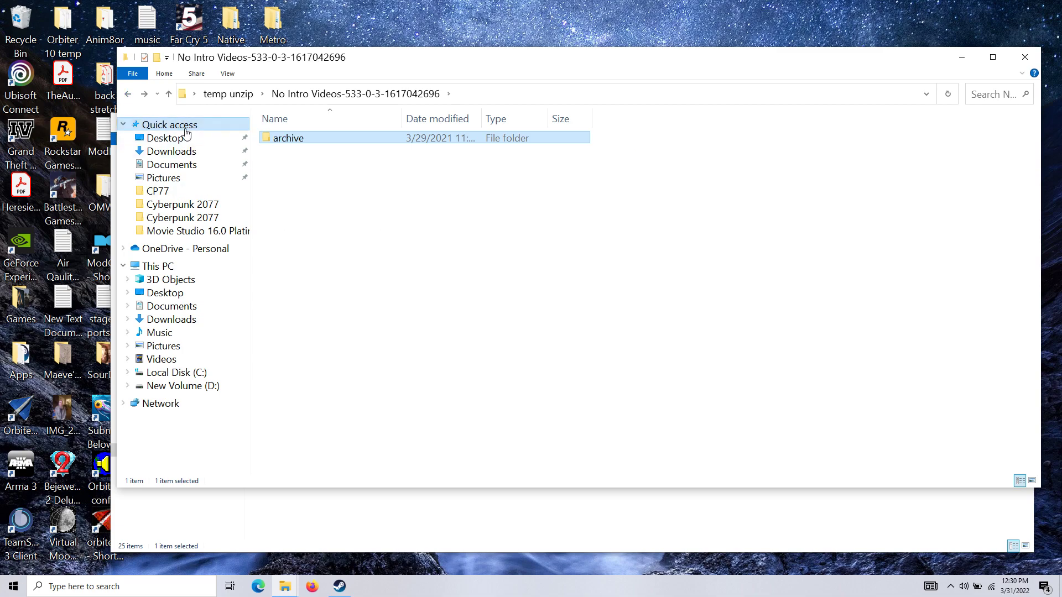
Step: Copy the archive folder from the No Intro Videos mod into the Cyberpunk 2077 folder, replacing the existing file in the destination
click(460, 523)
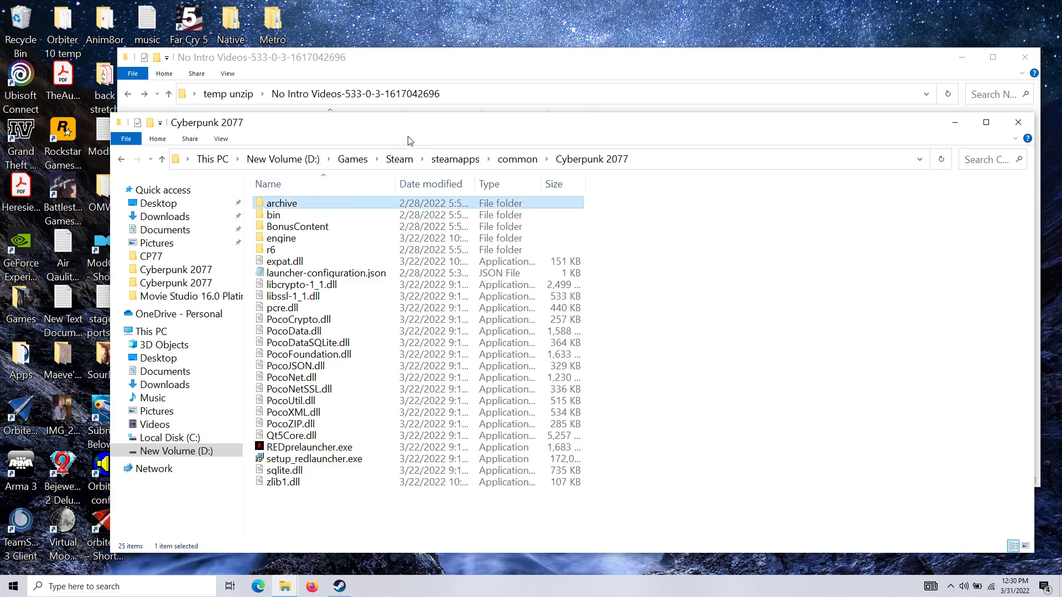
click(422, 51)
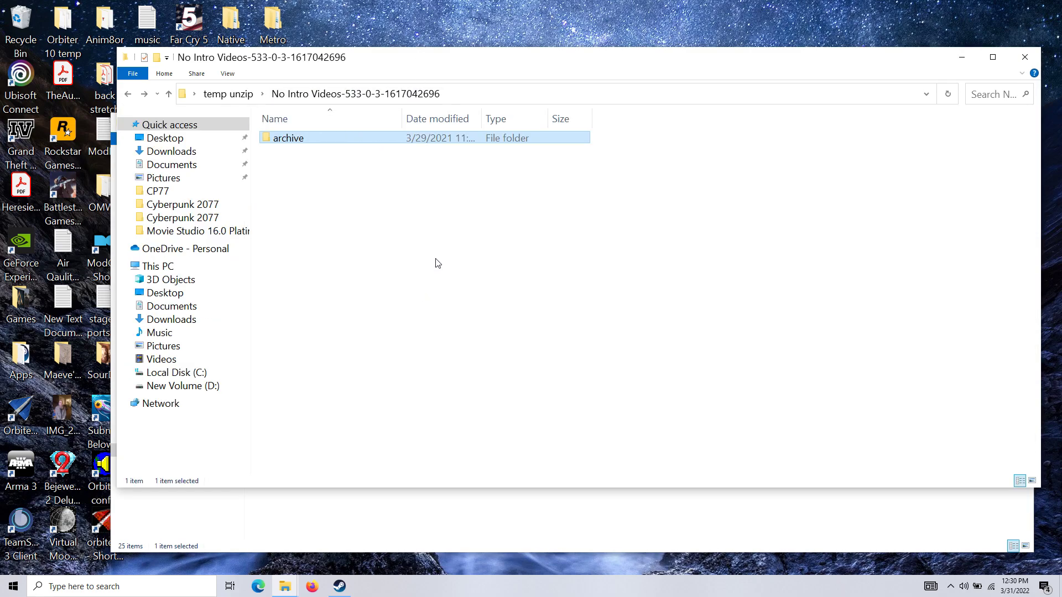
drag(339, 142, 443, 528)
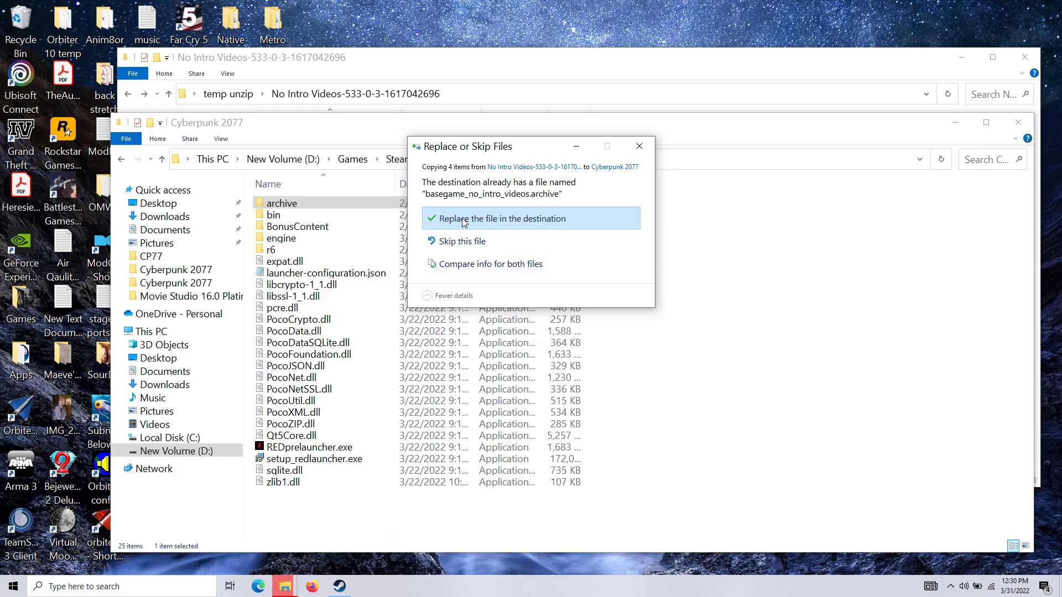
click(510, 221)
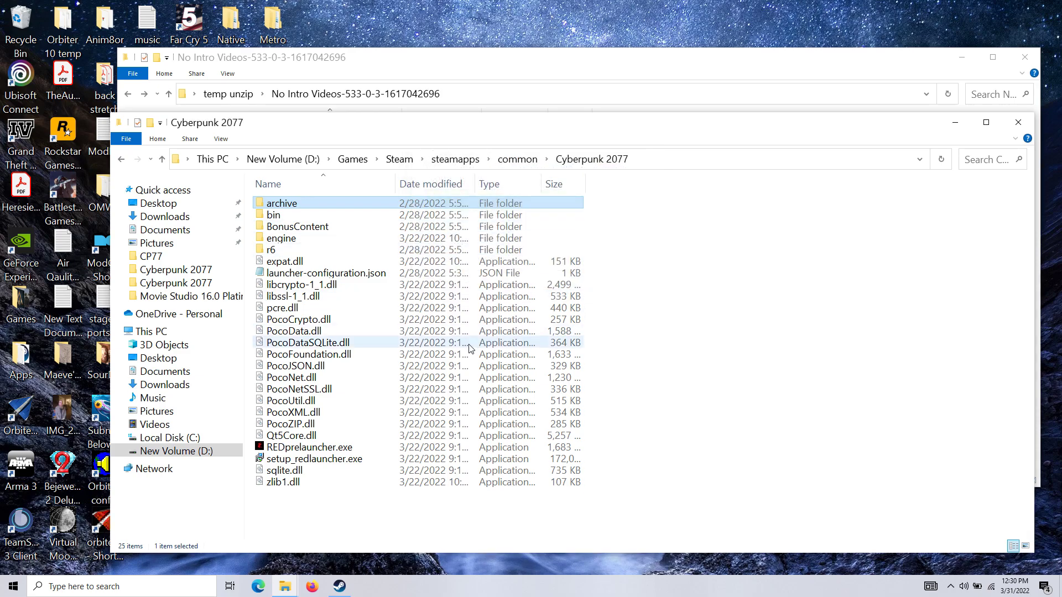
Step: Open the unzipped 2077 More Gore V2.0 folder and widen the Name column to show the full file name
click(510, 59)
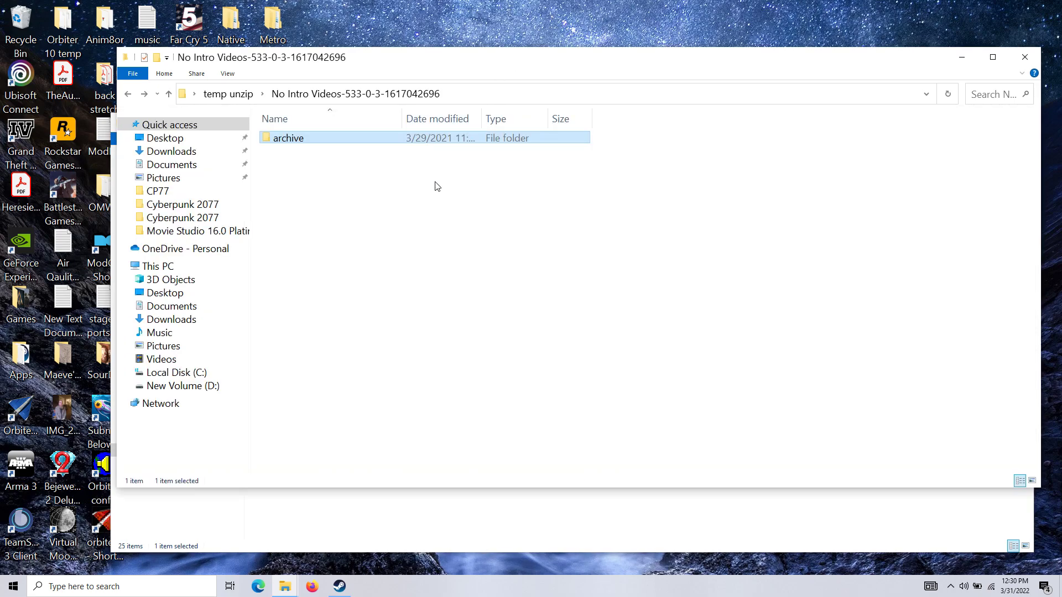
click(169, 94)
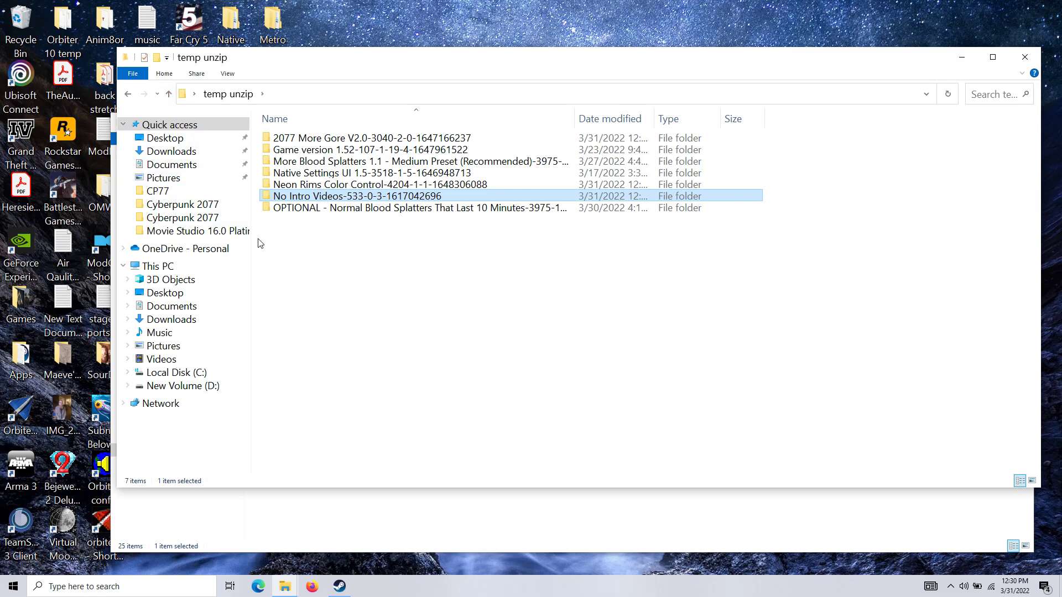
double_click(395, 140)
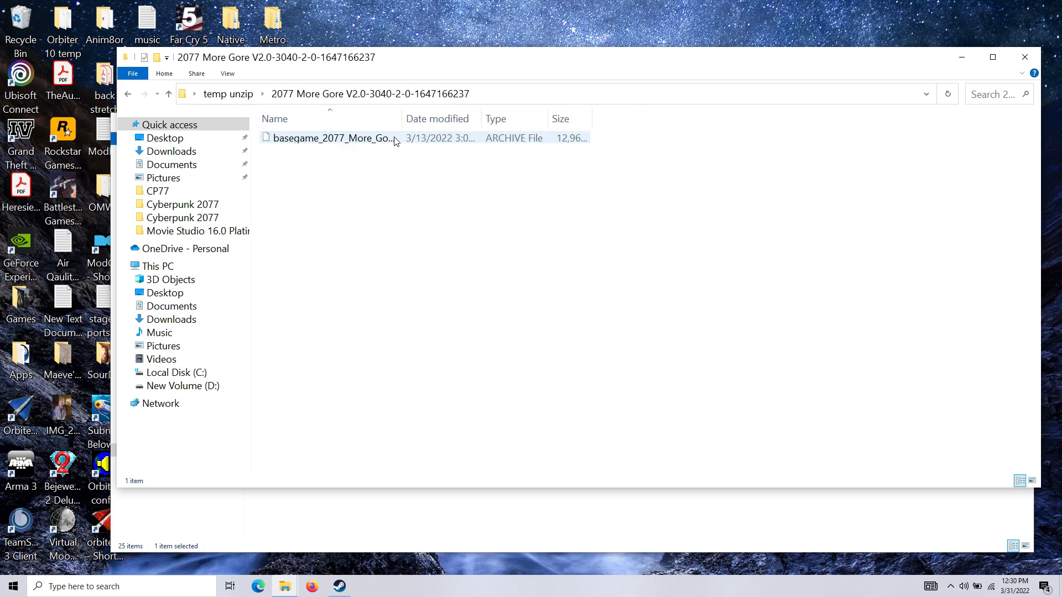
drag(402, 118, 529, 118)
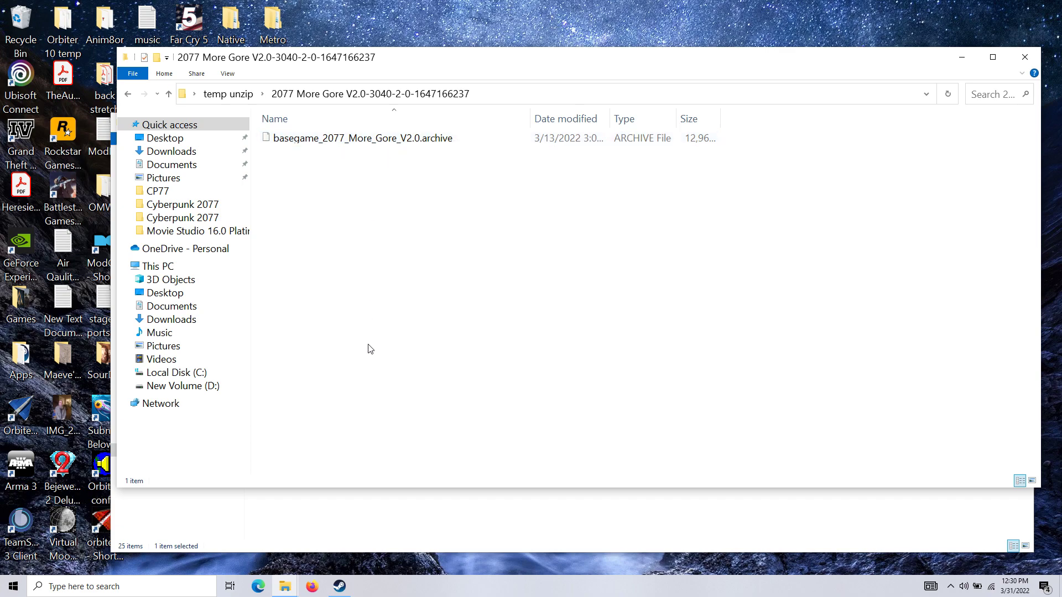
Step: Bring the Cyberpunk 2077 folder window forward and open its archive\pc\mod folder as the destination for the More Gore archive file
click(426, 143)
click(394, 541)
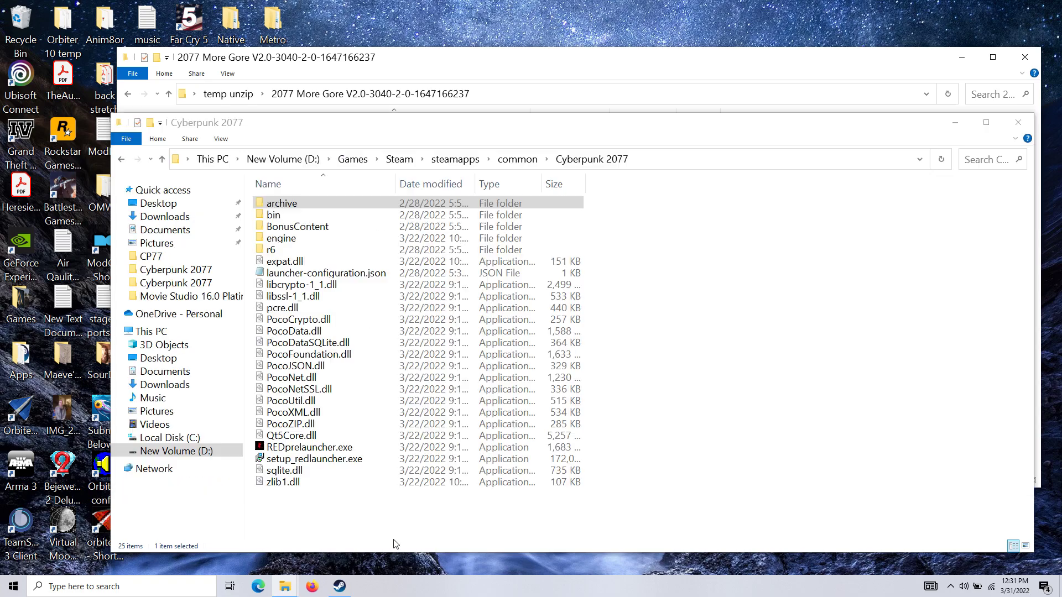
double_click(305, 204)
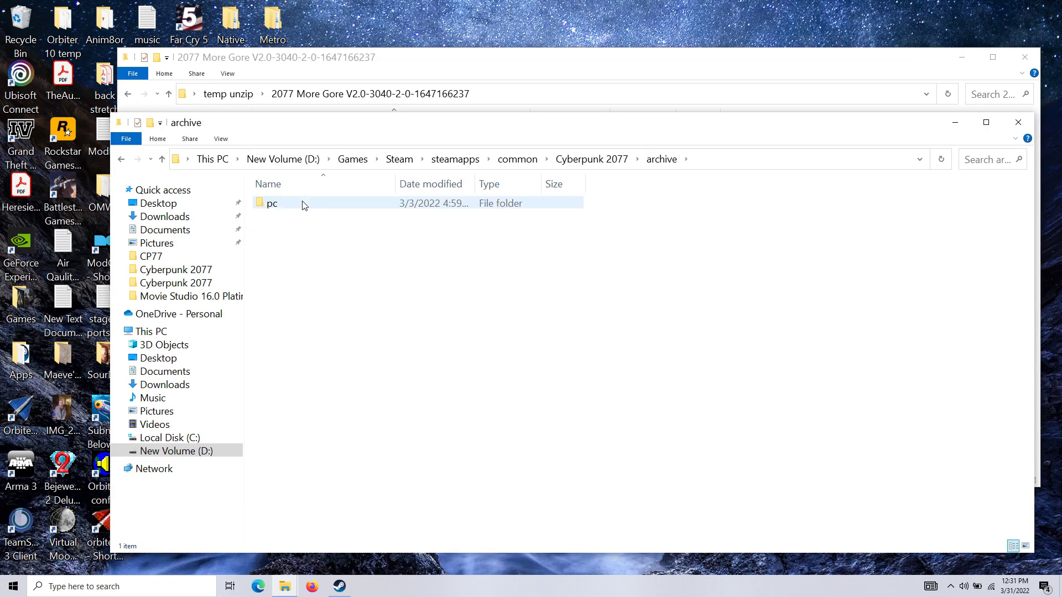
double_click(303, 204)
double_click(303, 216)
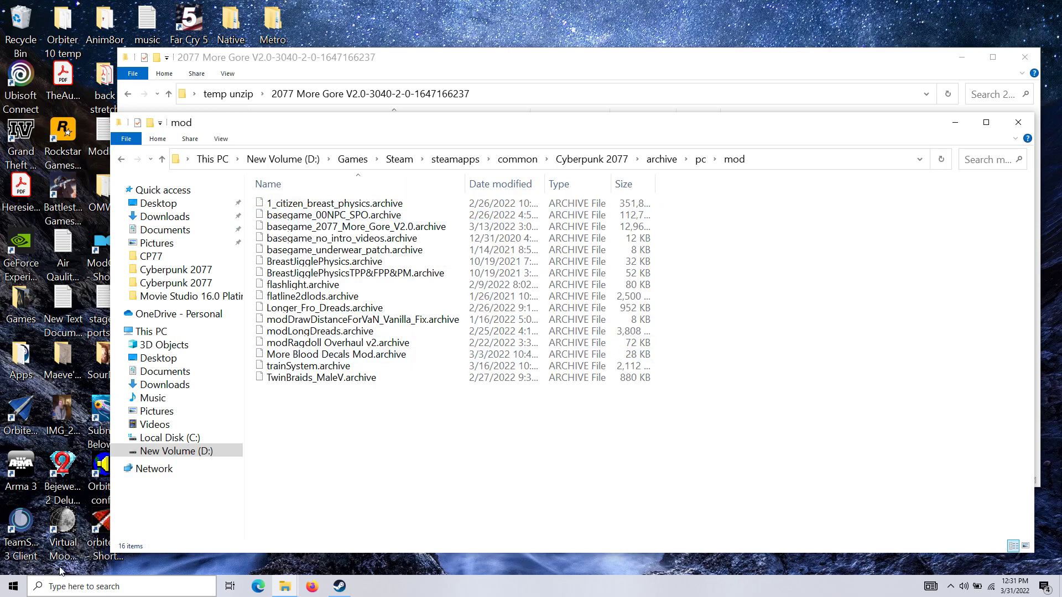
Step: Copy basegame_2077_More_Gore_V2.0.archive into the game's archive\pc\mod folder, replacing the existing file, and return to the Cyberpunk 2077 folder
click(508, 76)
drag(391, 141, 487, 534)
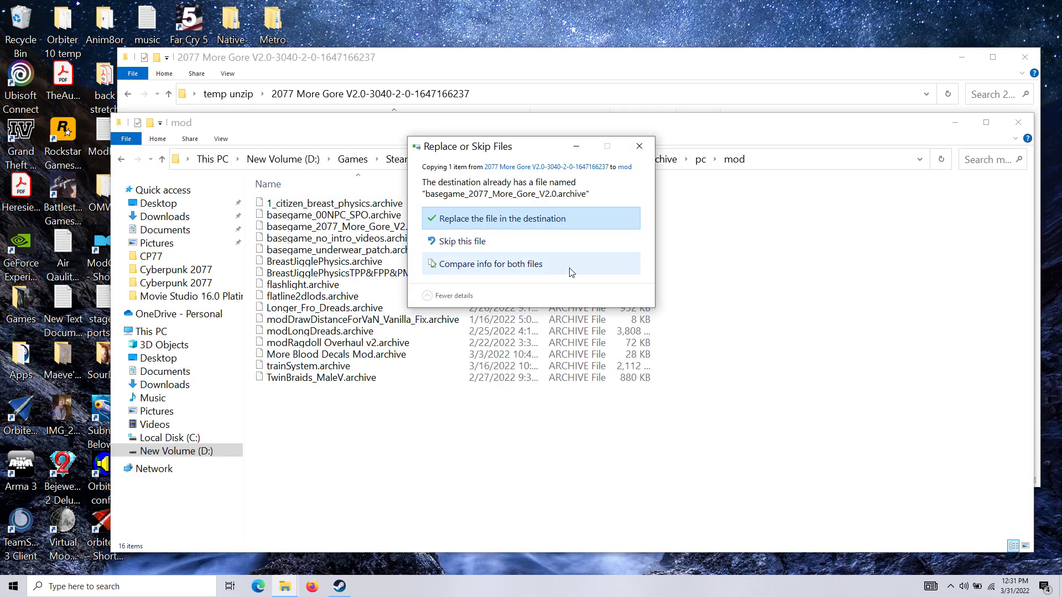
click(555, 220)
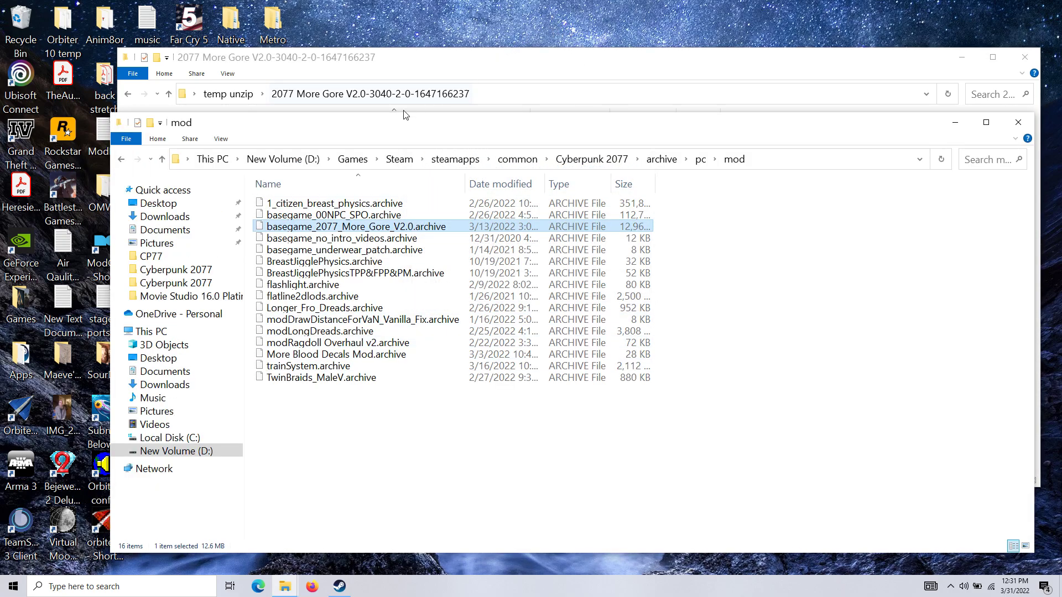
click(162, 159)
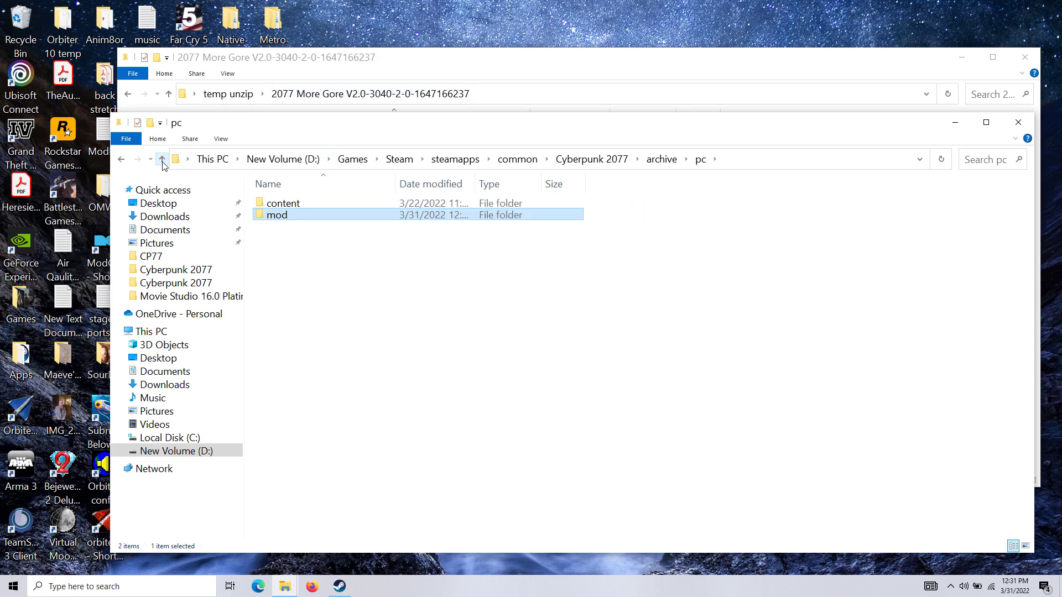
click(162, 160)
click(162, 160)
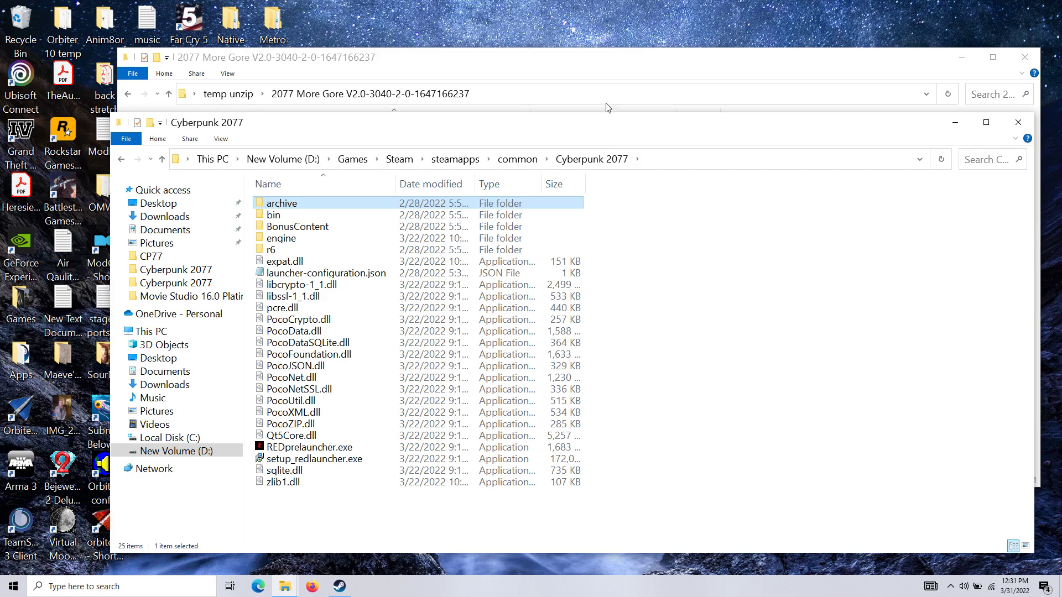
Step: Go back to the temp unzip folder, open the Game version 1.52 mod folder, and select its bin folder
click(609, 58)
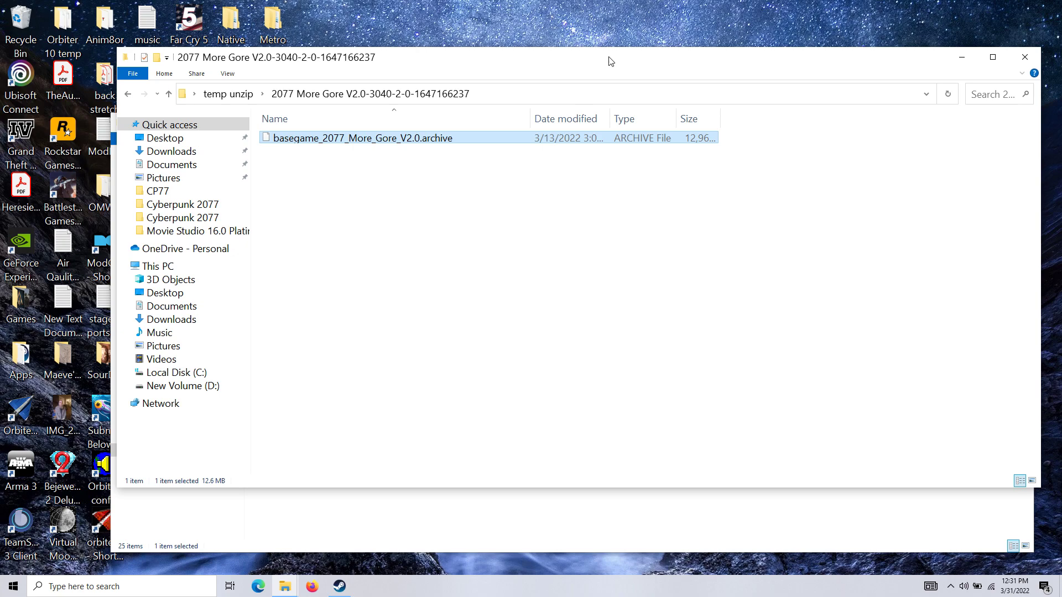
click(169, 93)
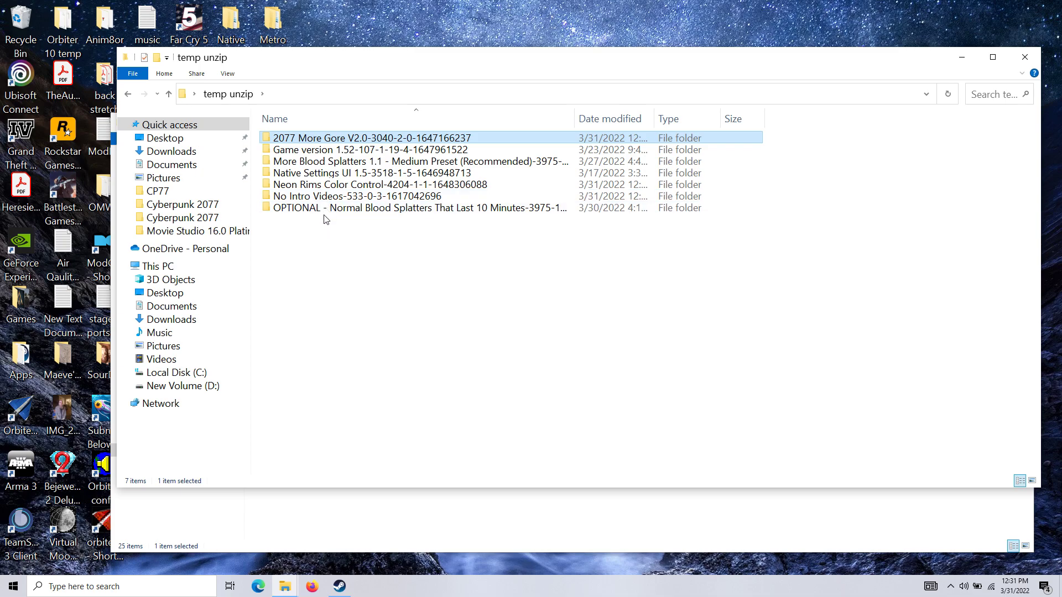
click(333, 151)
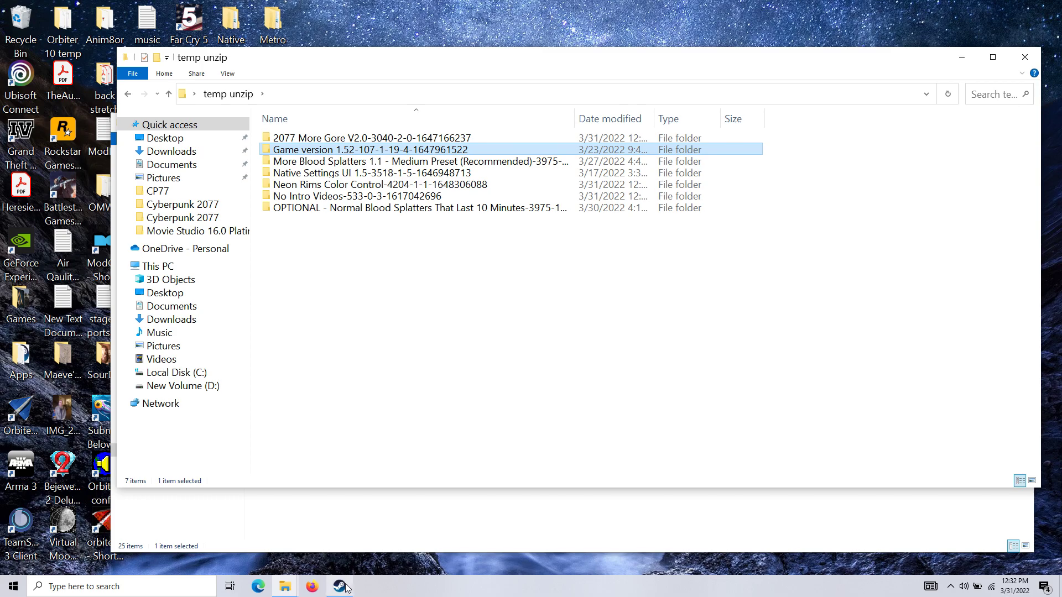
mouse_move(343, 589)
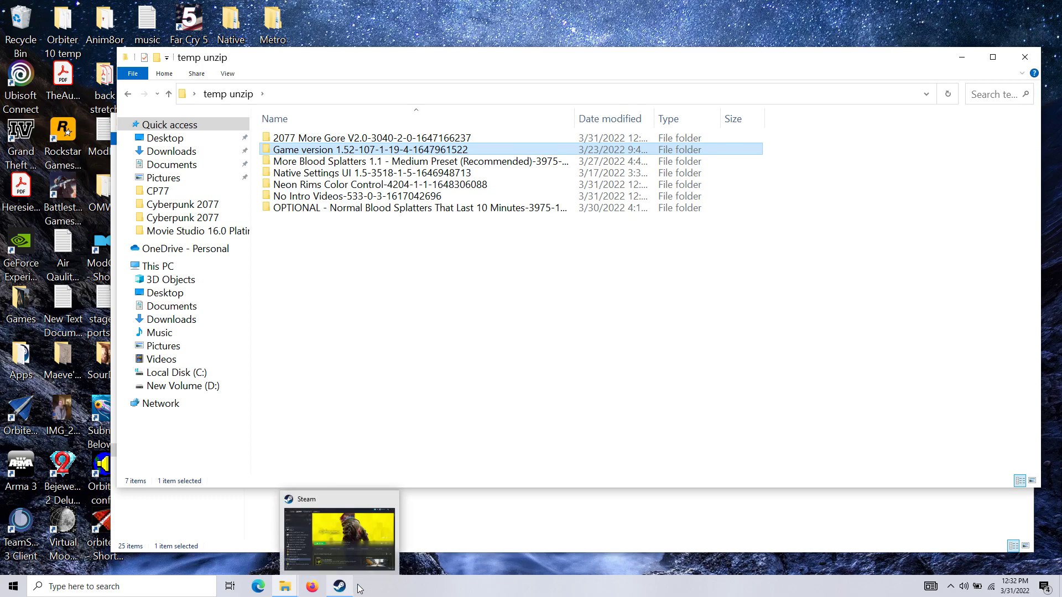
mouse_move(357, 545)
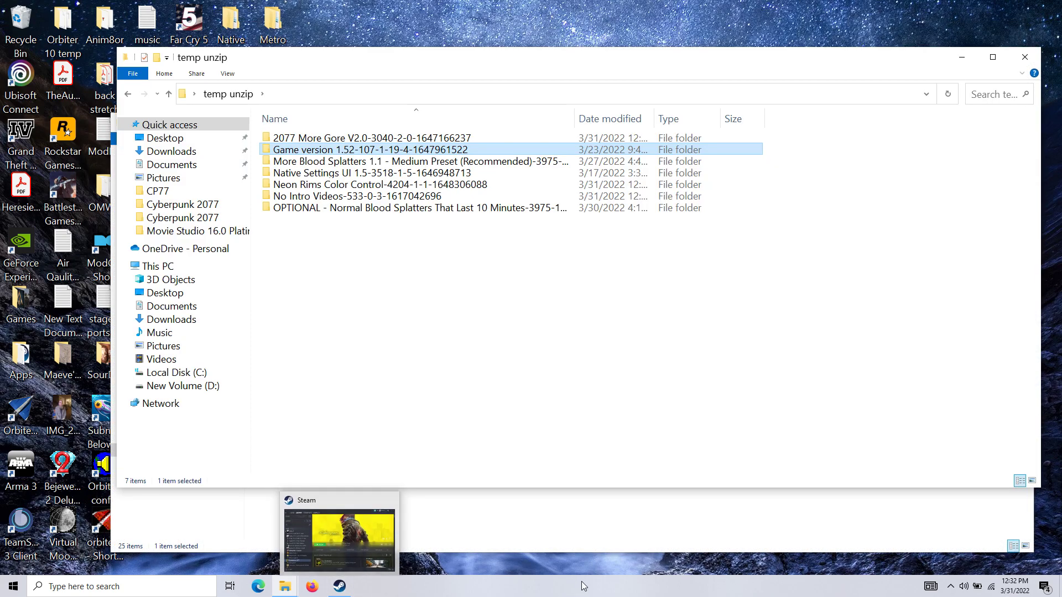
double_click(323, 154)
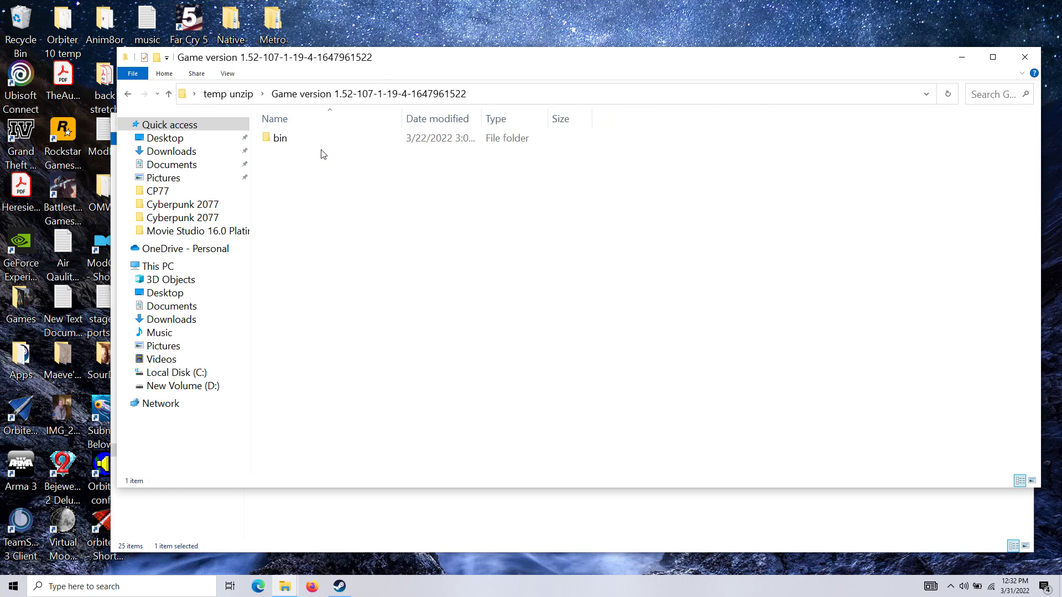
click(292, 137)
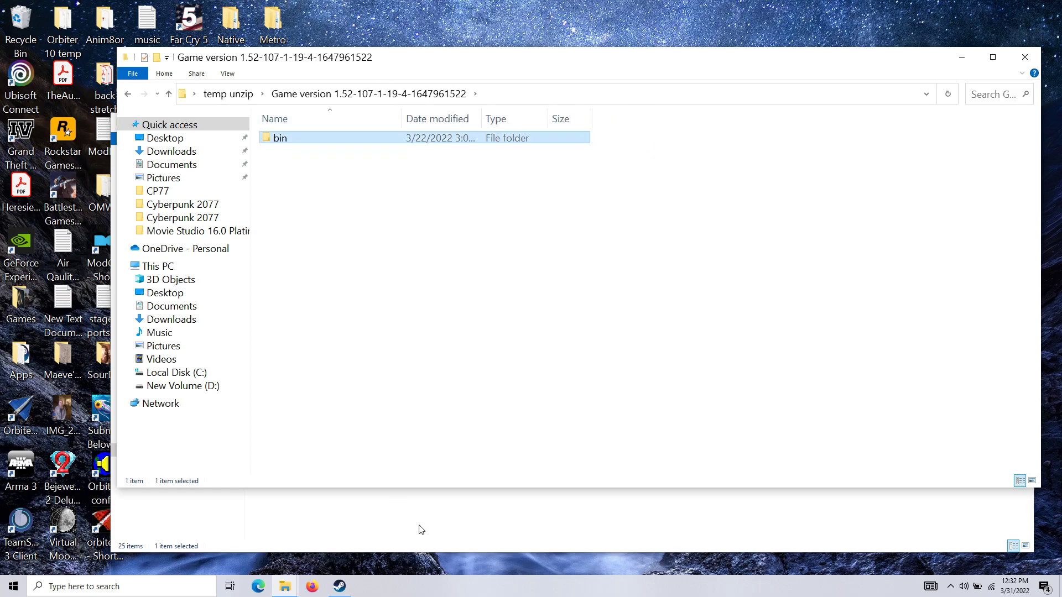
Step: Inspect the game's bin\x64\plugins\cyber_engine_tweaks\mods folder and its arcadeSystem subfolder, and return to the Cyberpunk 2077 folder
click(419, 528)
click(324, 215)
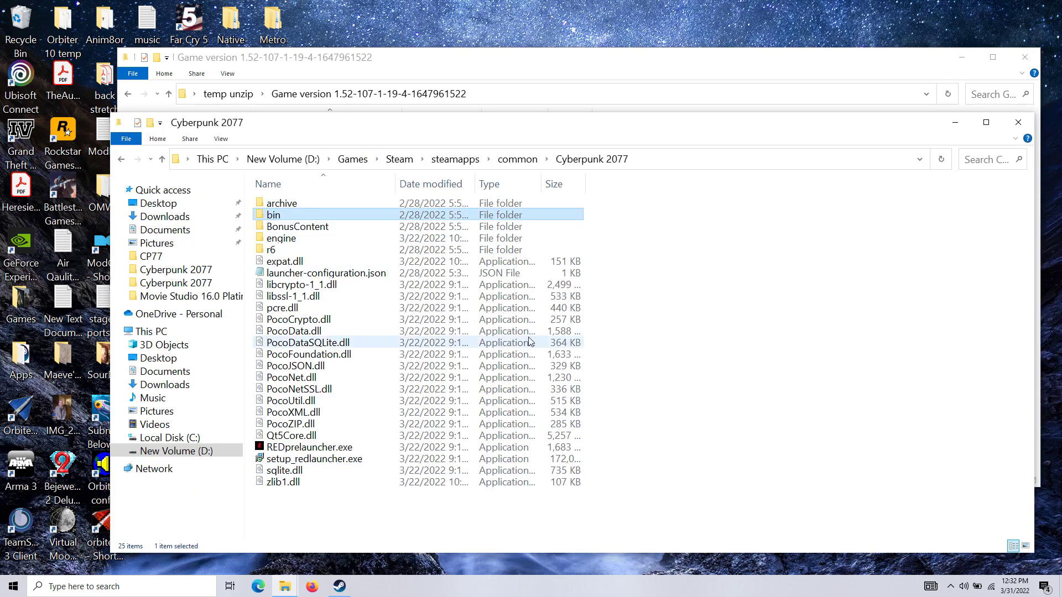
double_click(362, 215)
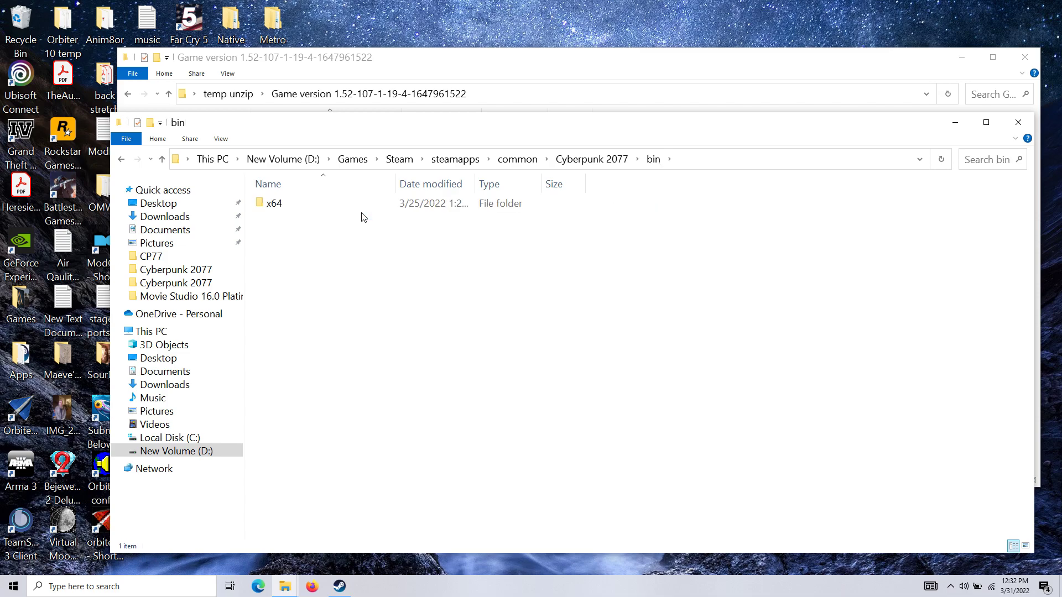
double_click(307, 208)
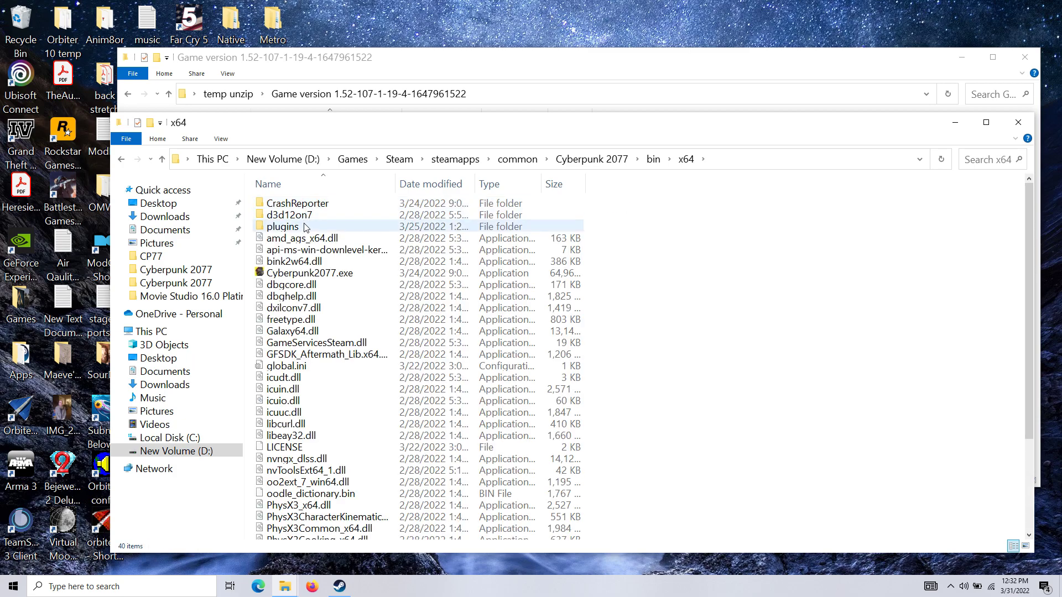
double_click(306, 227)
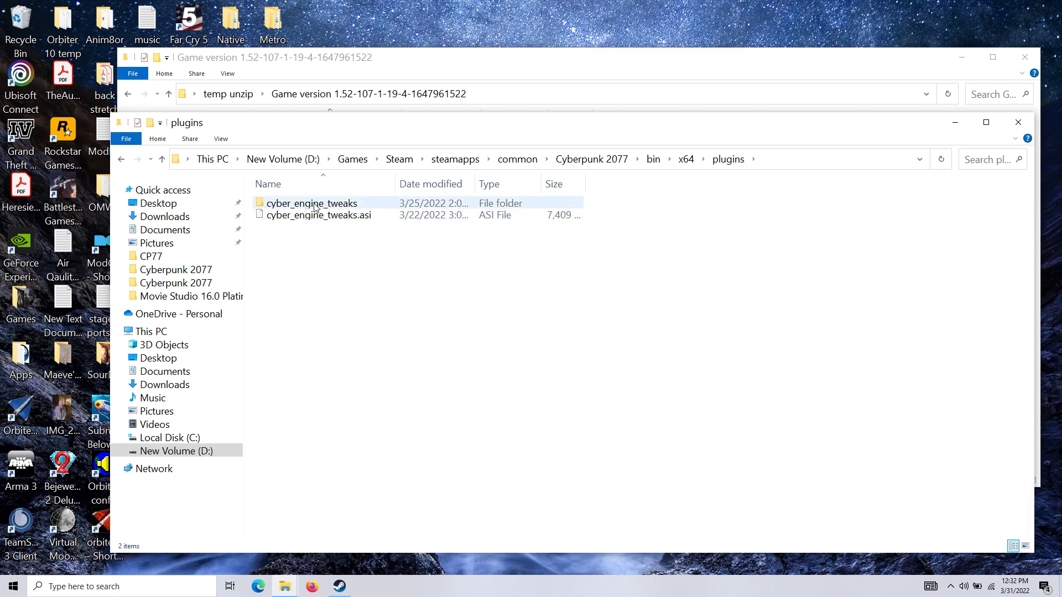
double_click(354, 206)
double_click(268, 204)
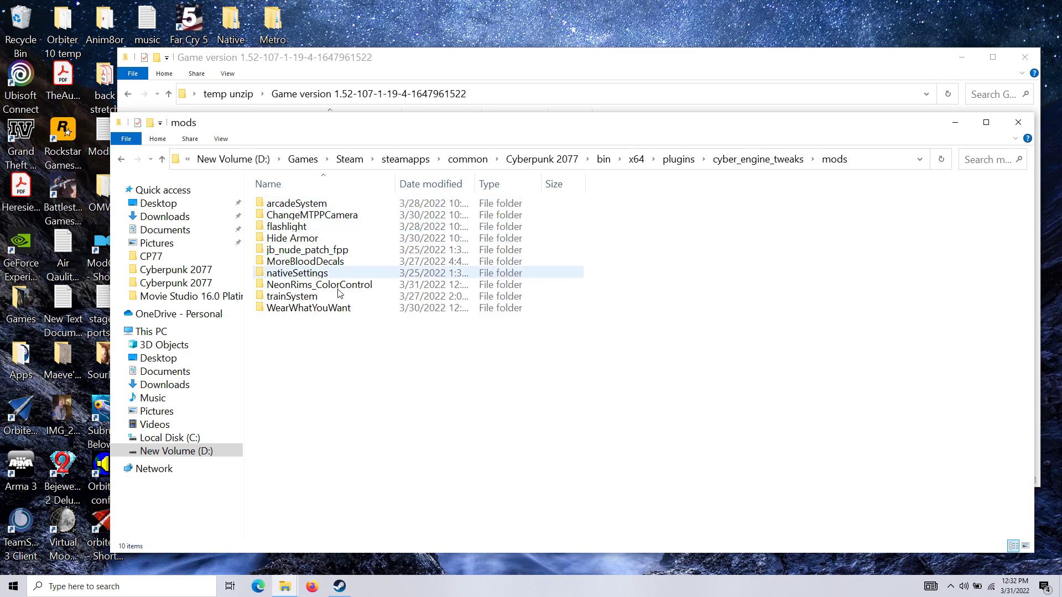
double_click(336, 201)
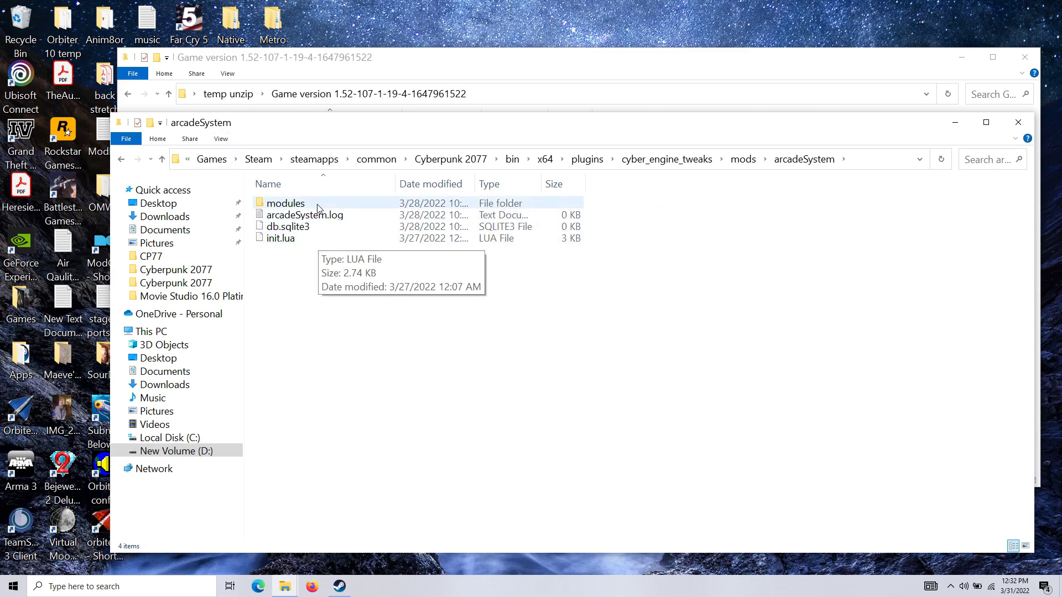
click(122, 160)
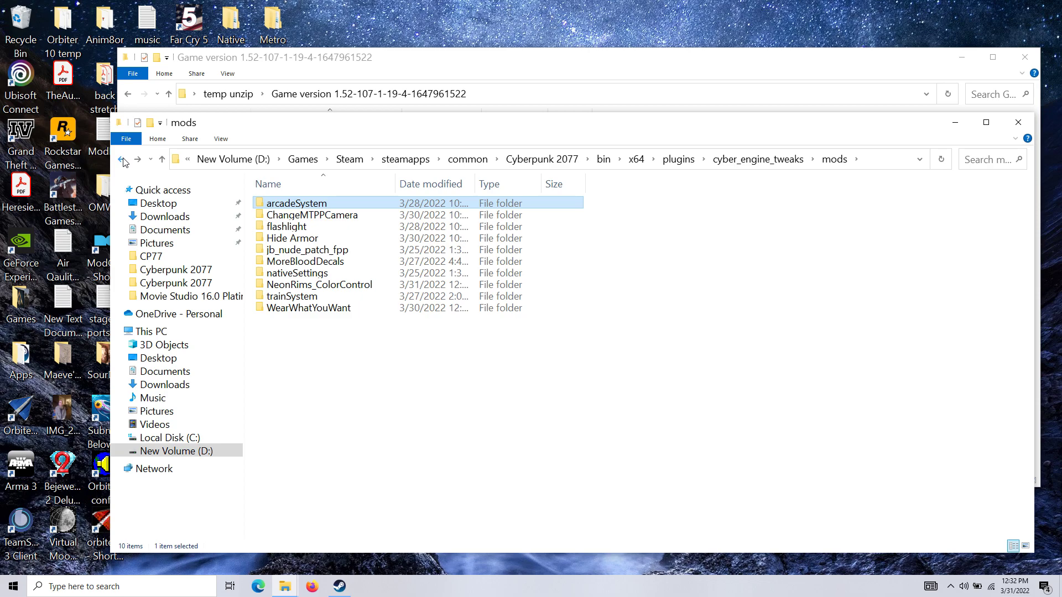
click(123, 160)
click(122, 160)
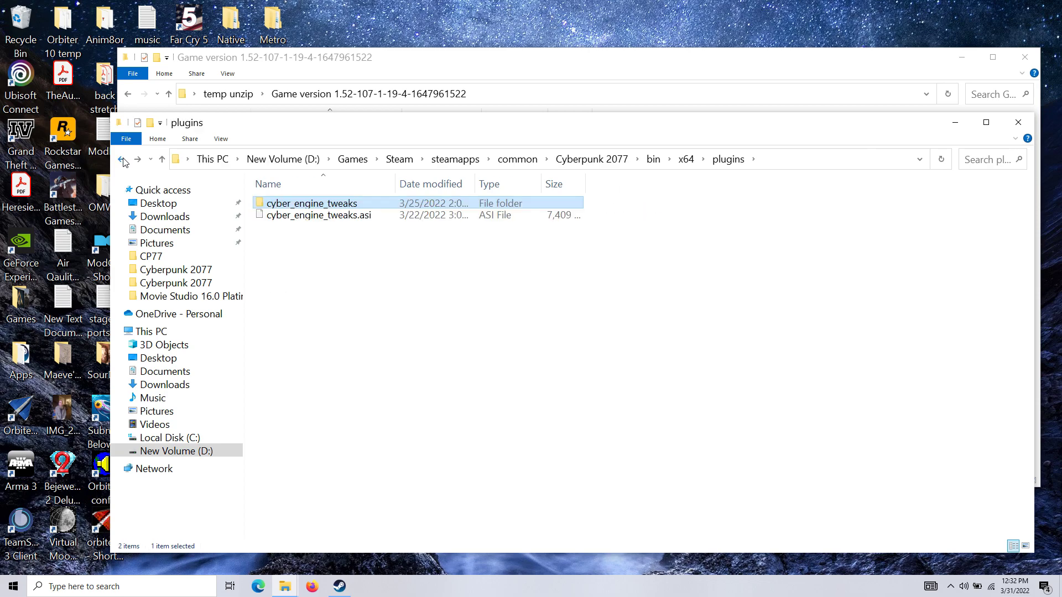
click(122, 160)
click(122, 160)
click(123, 160)
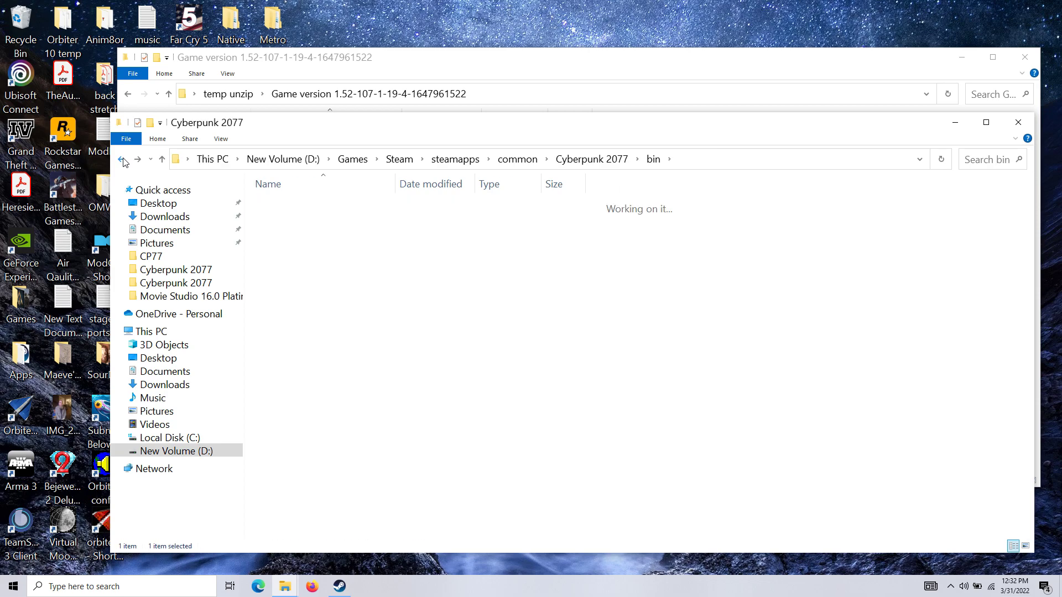
Step: Copy the bin folder from the Game version 1.52 mod into the Cyberpunk 2077 folder, replacing the files in the destination
click(511, 57)
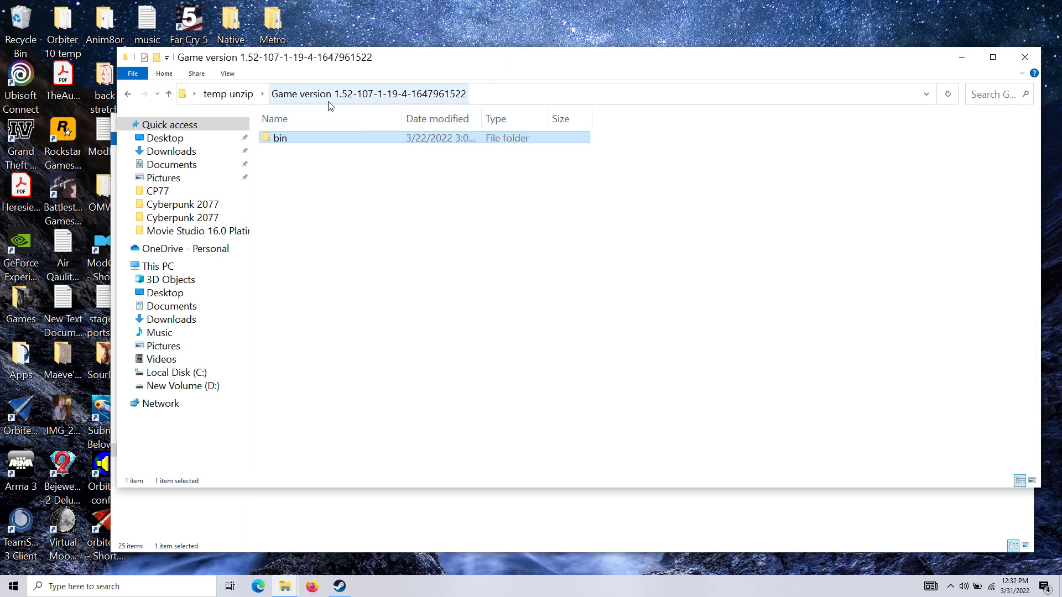
drag(313, 142, 409, 531)
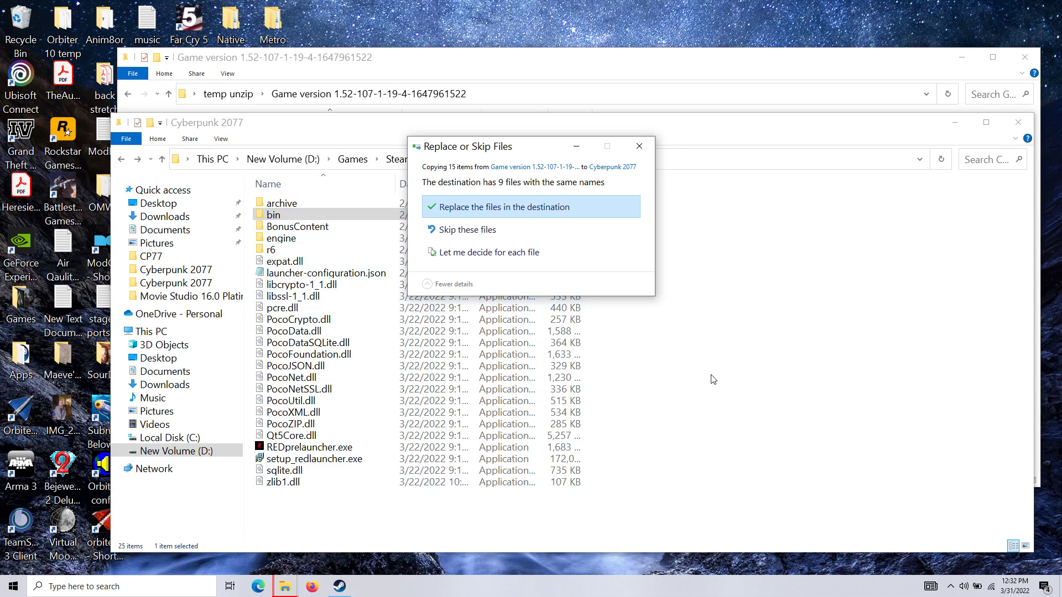
click(534, 213)
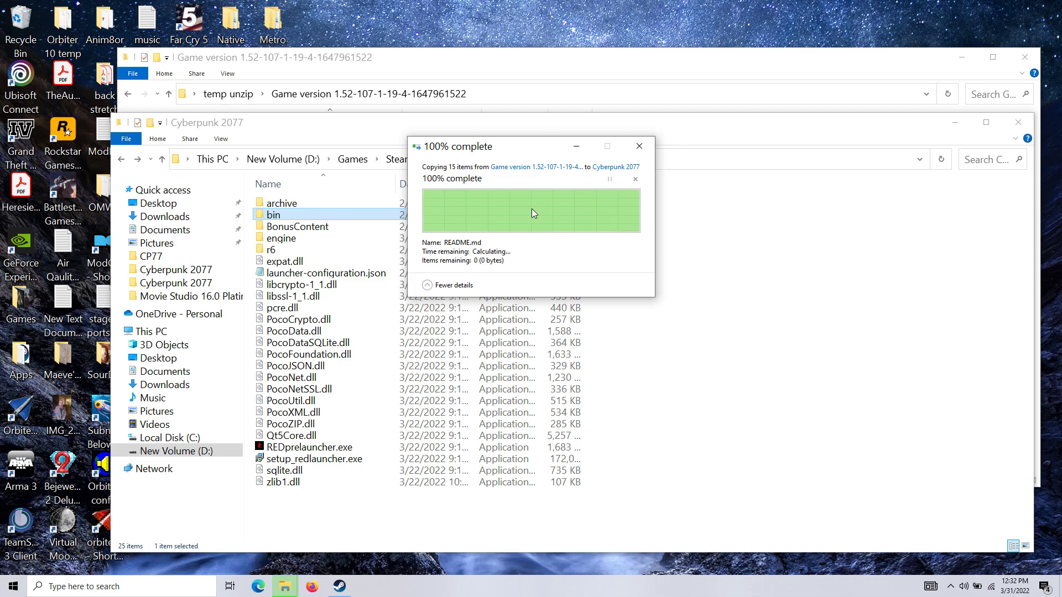
Step: Open the unzipped Native Settings UI 1.5 folder and copy its bin folder into the Cyberpunk 2077 folder, replacing the existing files
click(565, 59)
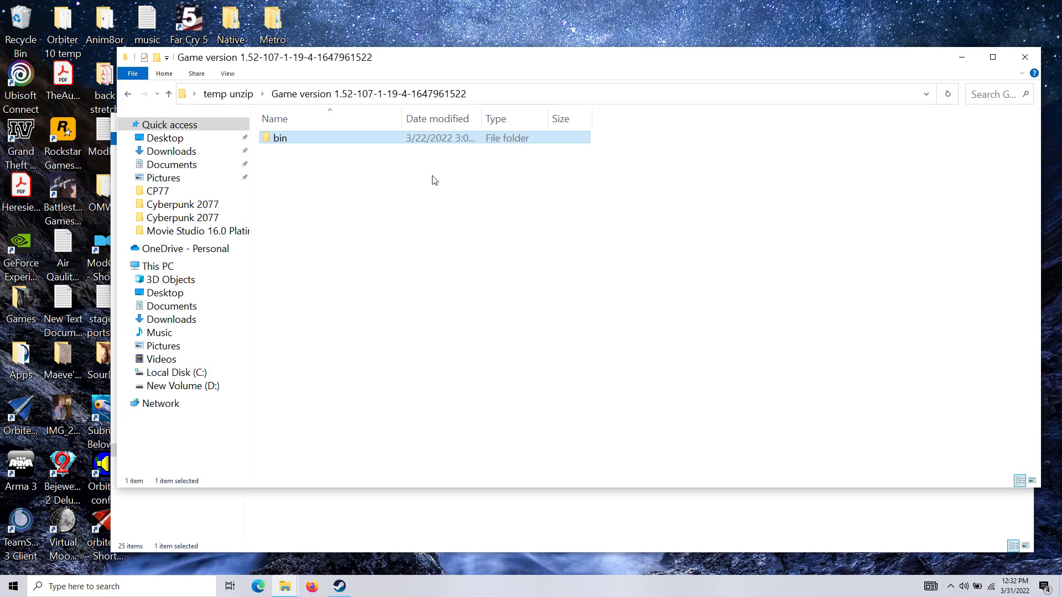
click(169, 93)
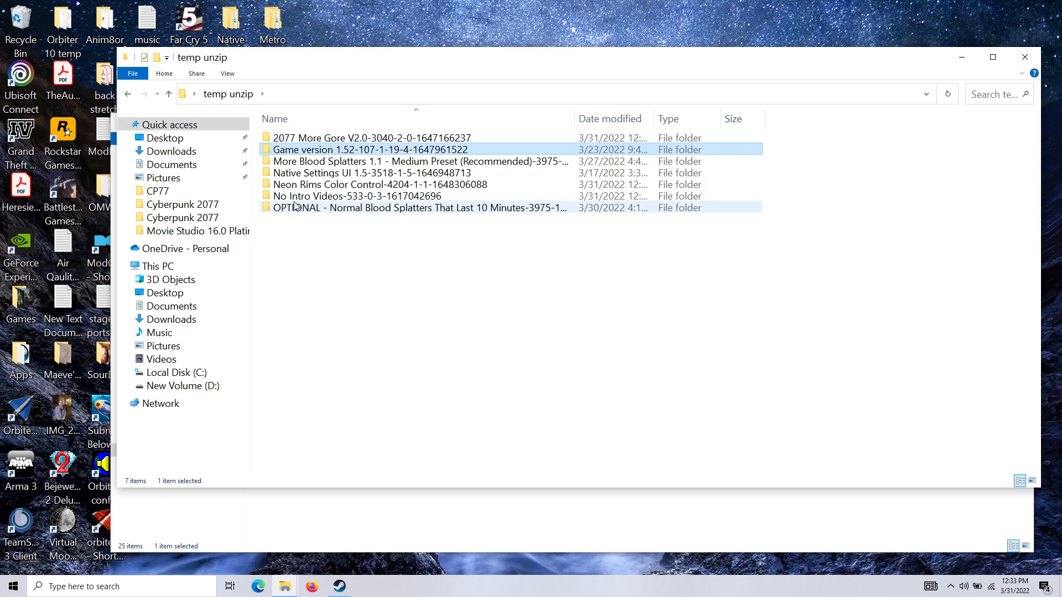
mouse_move(320, 178)
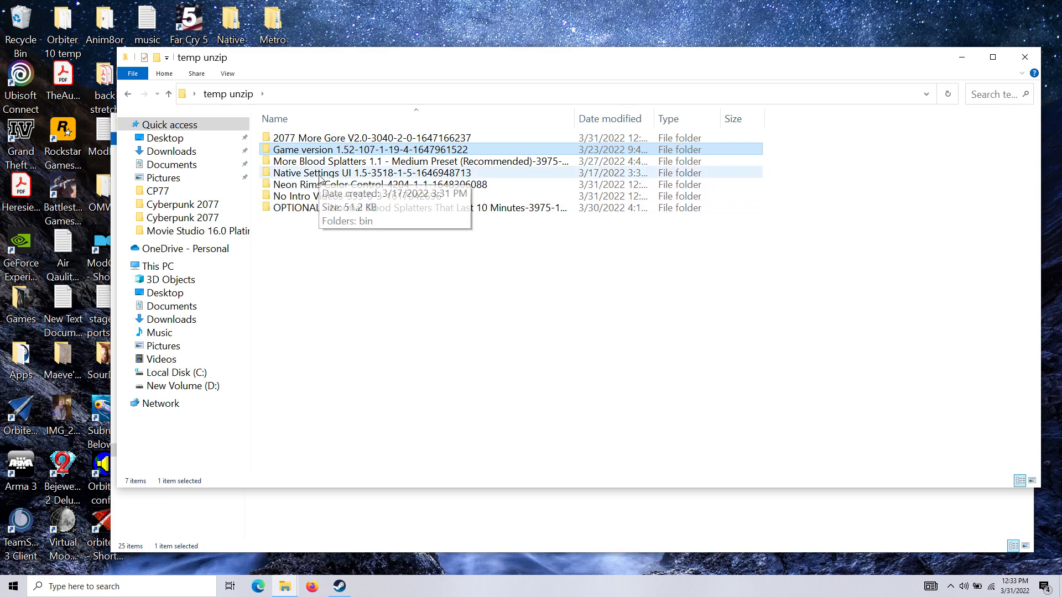
double_click(320, 173)
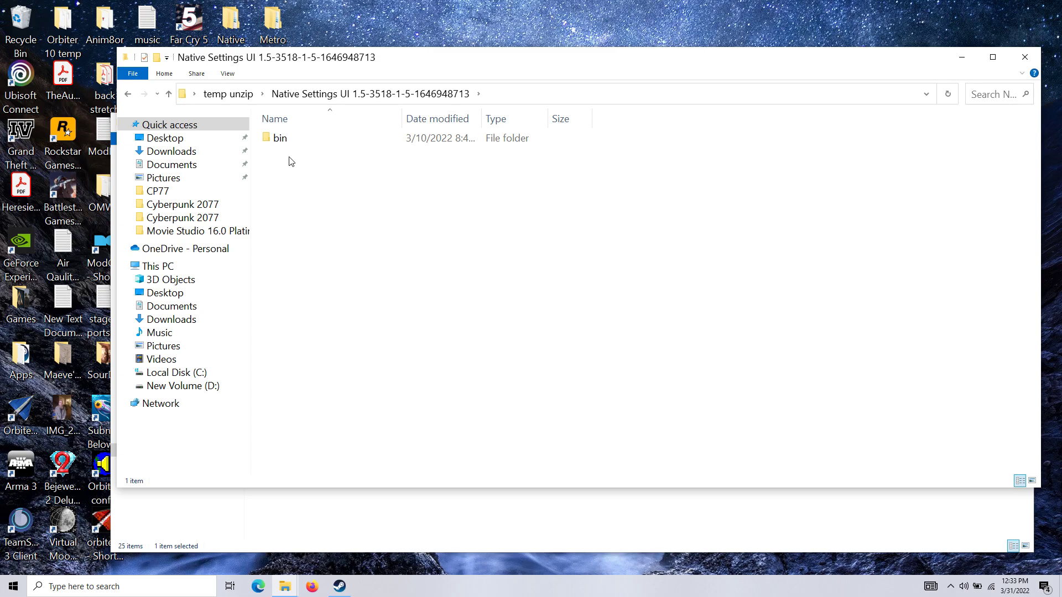
drag(277, 140, 427, 527)
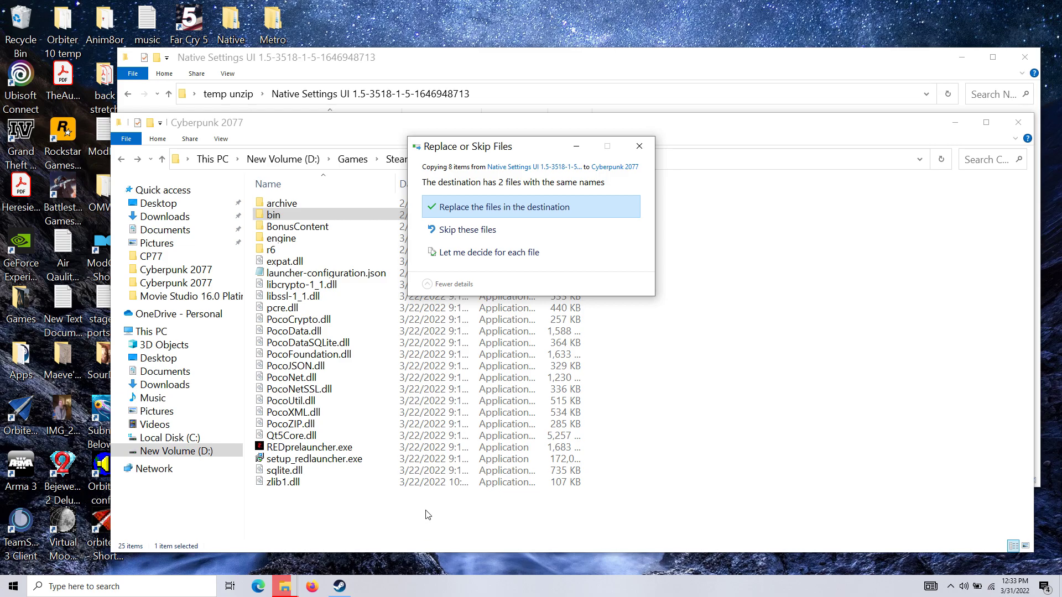
click(552, 207)
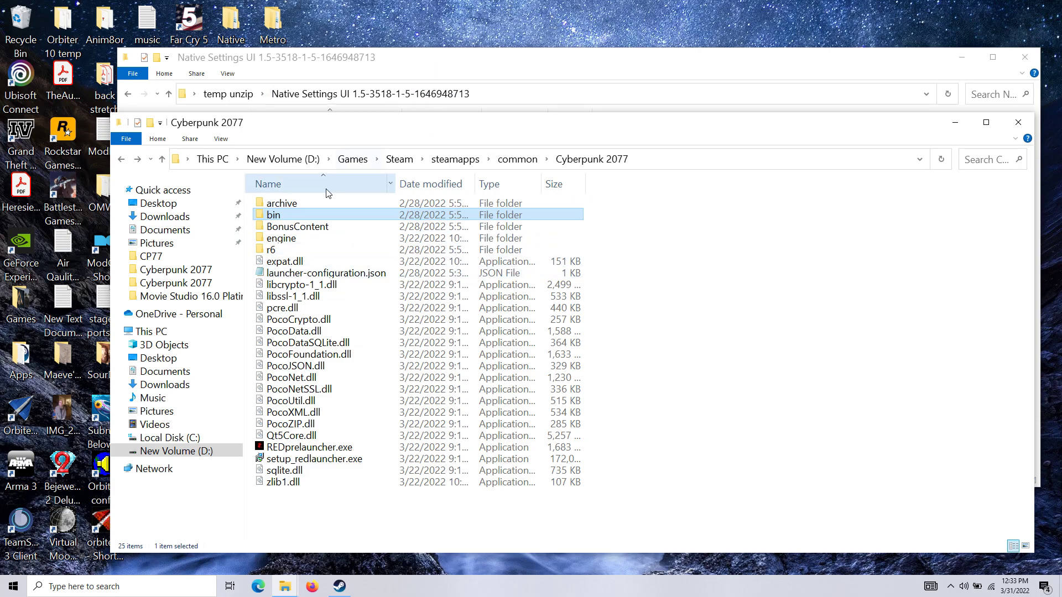
Step: Return to the temp unzip folder and open the More Blood Splatters 1.1 - Medium Preset (Recommended) folder
click(512, 76)
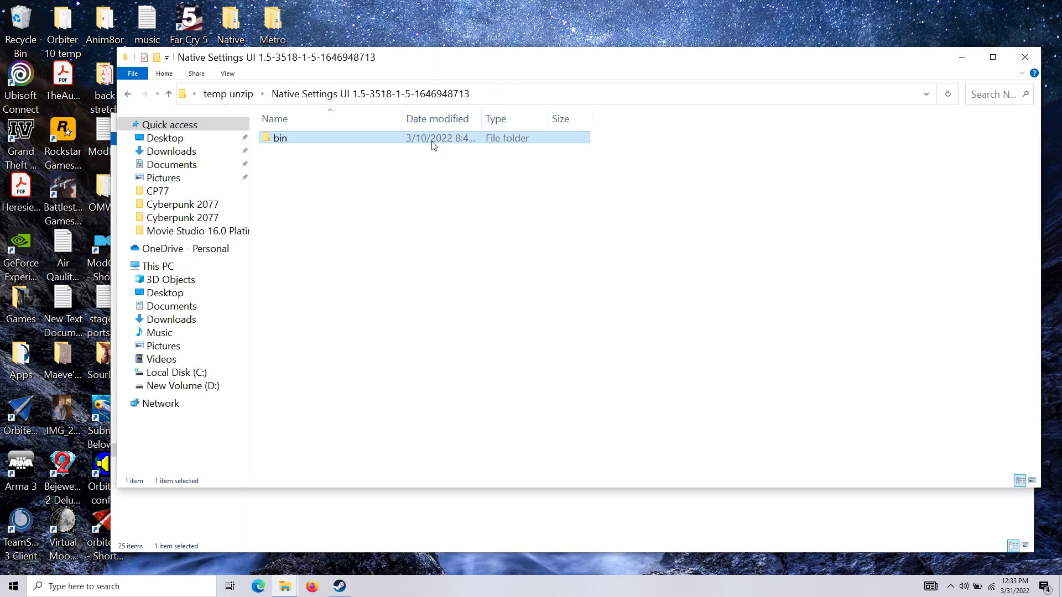
click(169, 94)
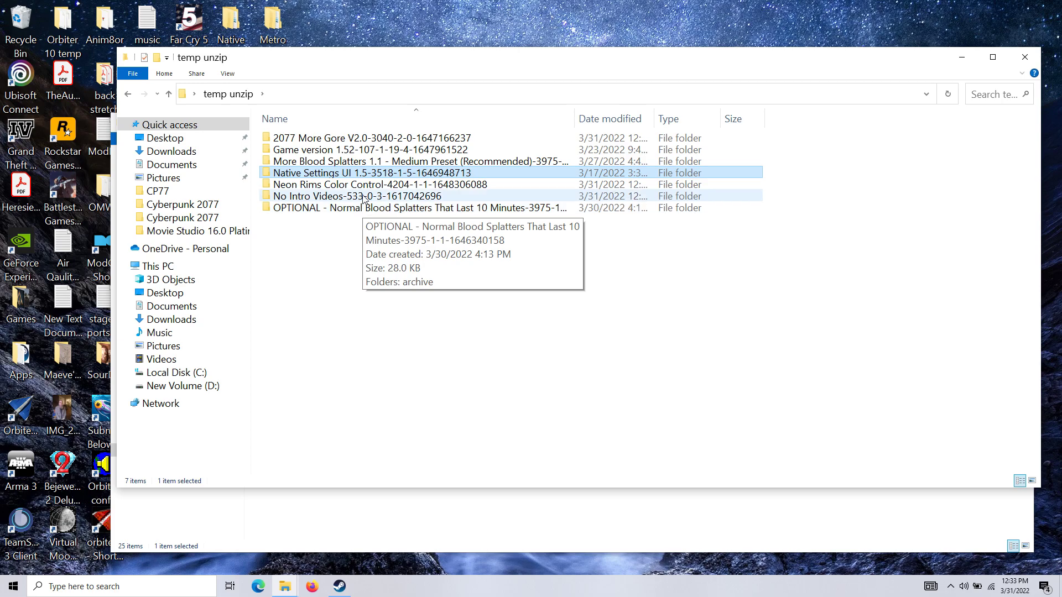
click(368, 161)
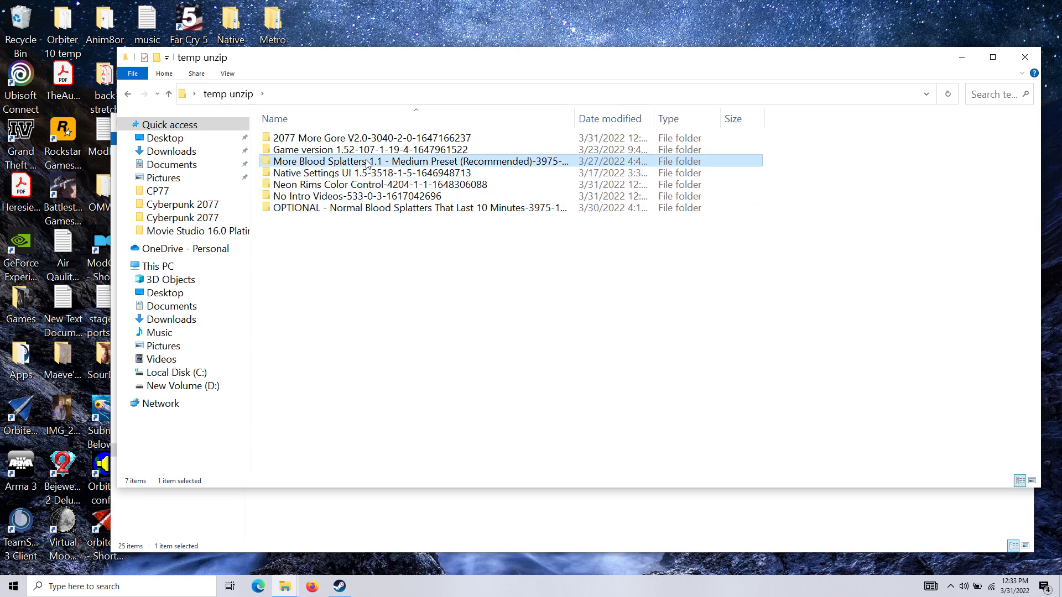
double_click(367, 161)
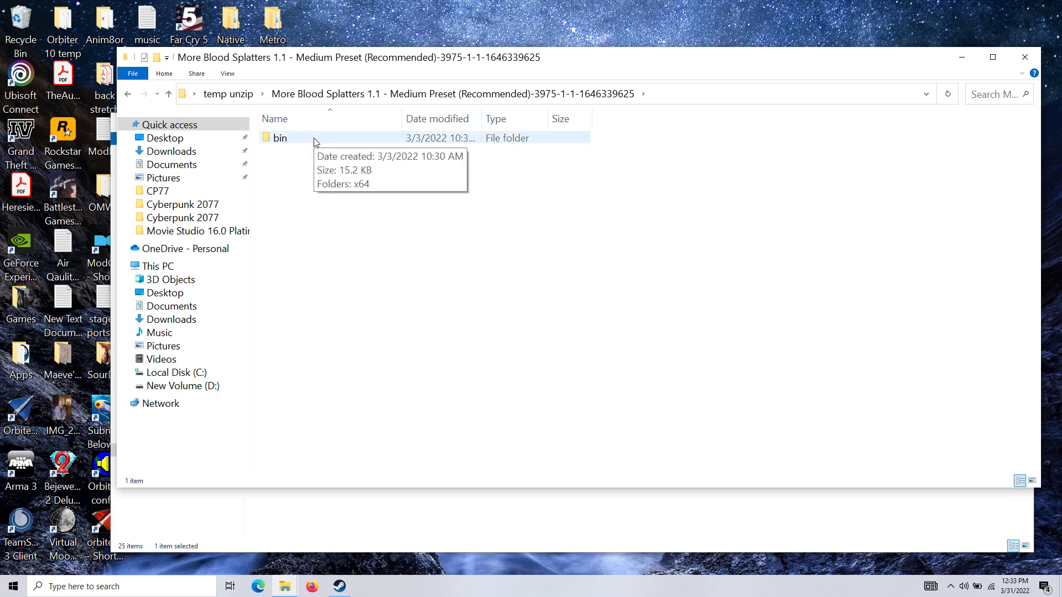
Step: Copy the bin folder from the More Blood Splatters 1.1 mod into the Cyberpunk 2077 folder, replacing the files in the destination
click(397, 514)
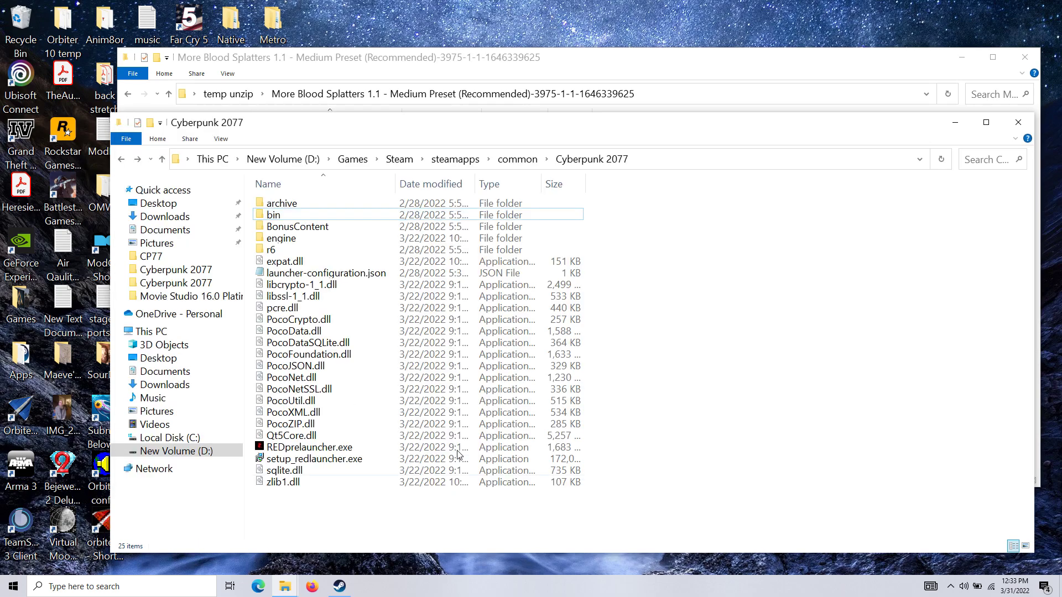
click(569, 72)
drag(297, 138, 505, 239)
drag(330, 137, 689, 526)
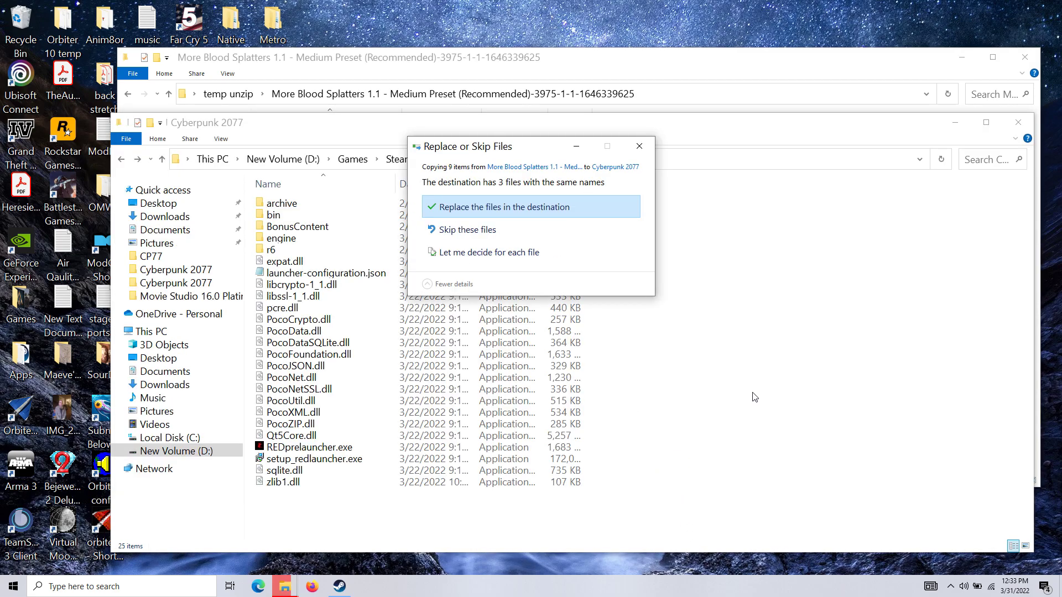
click(588, 208)
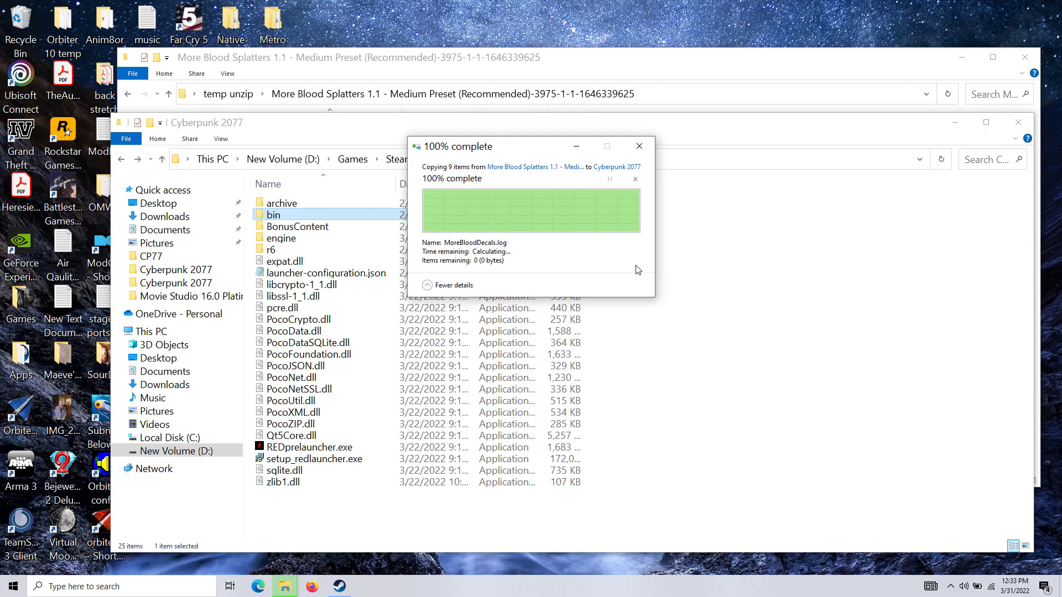
Step: Return to the temp unzip folder and open the OPTIONAL - Normal Blood Splatters That Last 10 Minutes folder
click(603, 72)
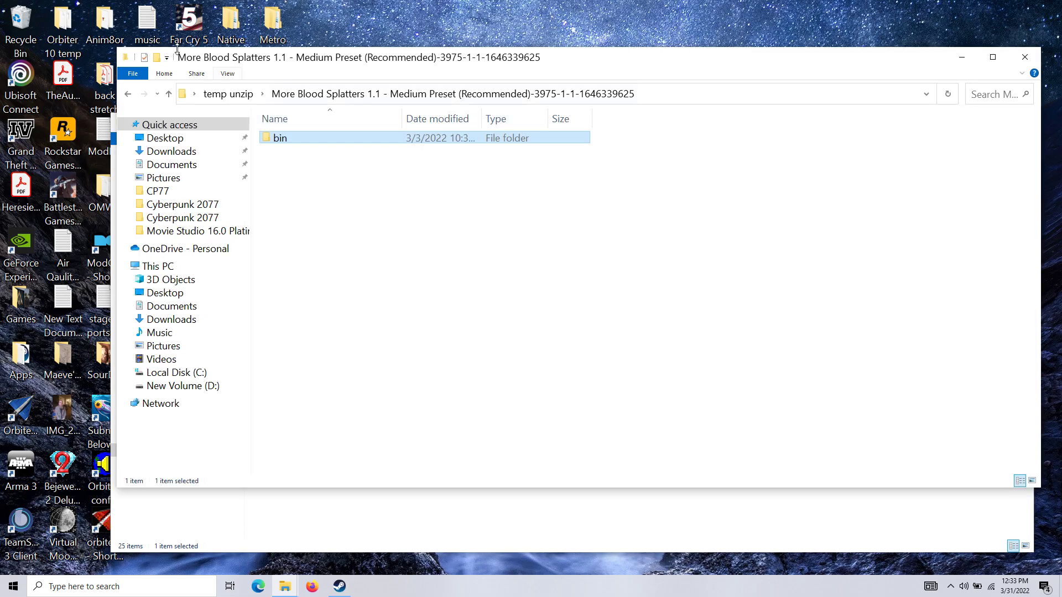
click(169, 94)
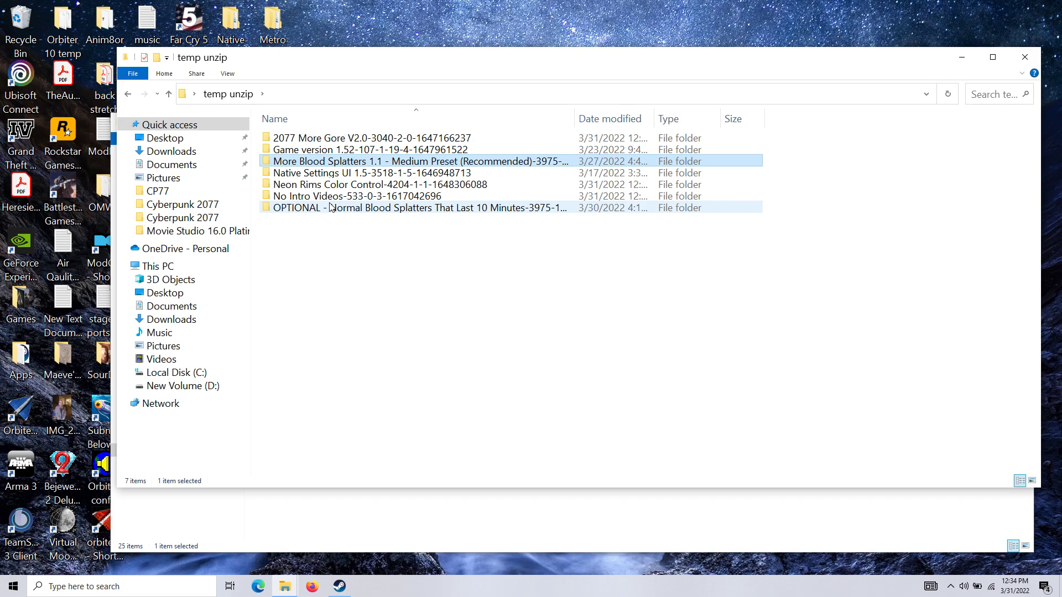
double_click(456, 211)
click(291, 141)
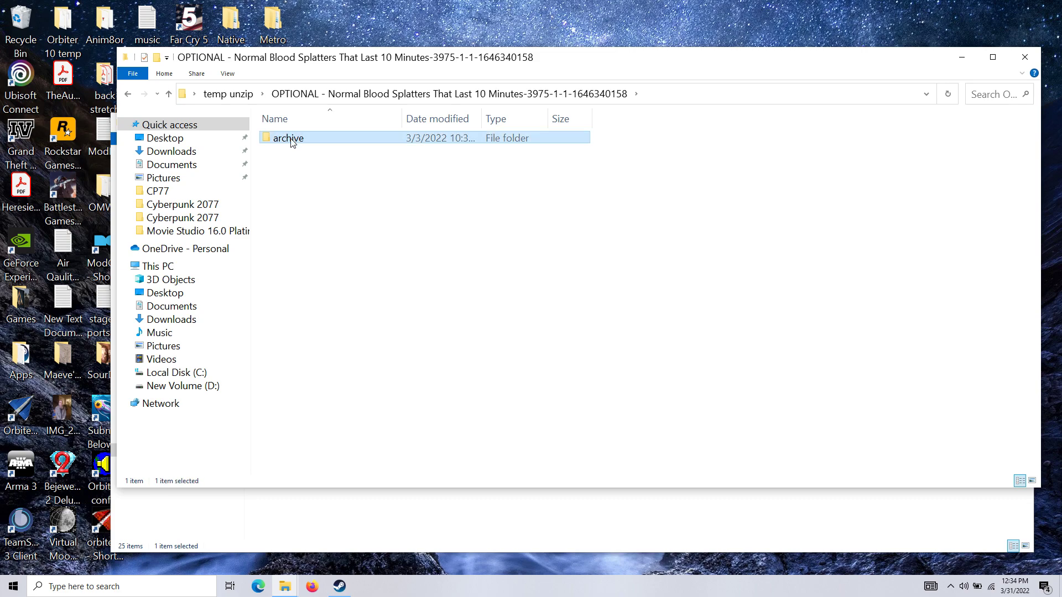
Step: Inspect the contents of the mod's archive\pc\mod subfolder and return to the mod's top folder
double_click(338, 145)
double_click(338, 144)
double_click(338, 144)
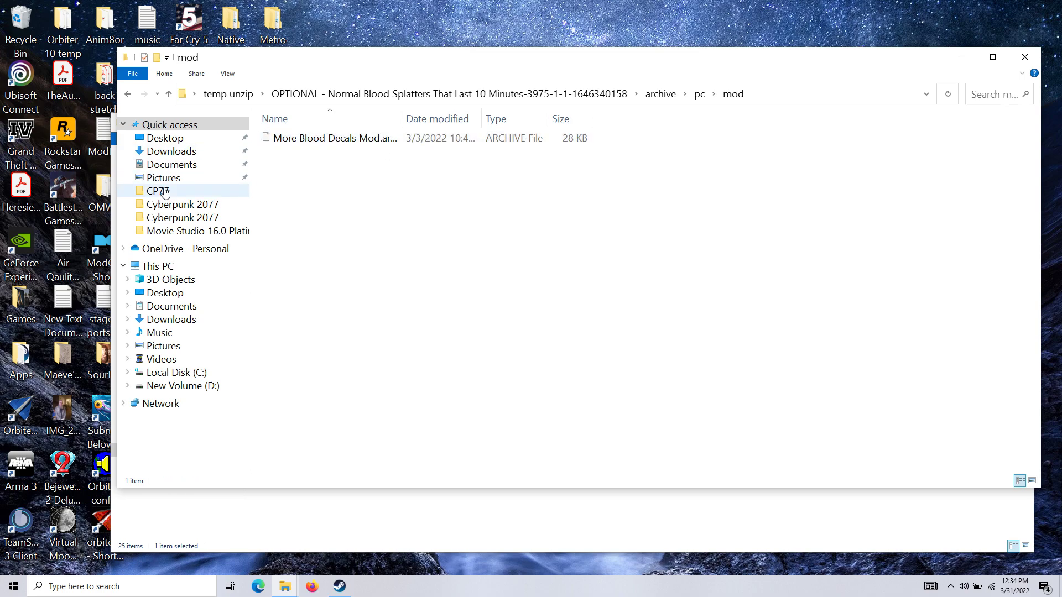
click(127, 94)
click(127, 94)
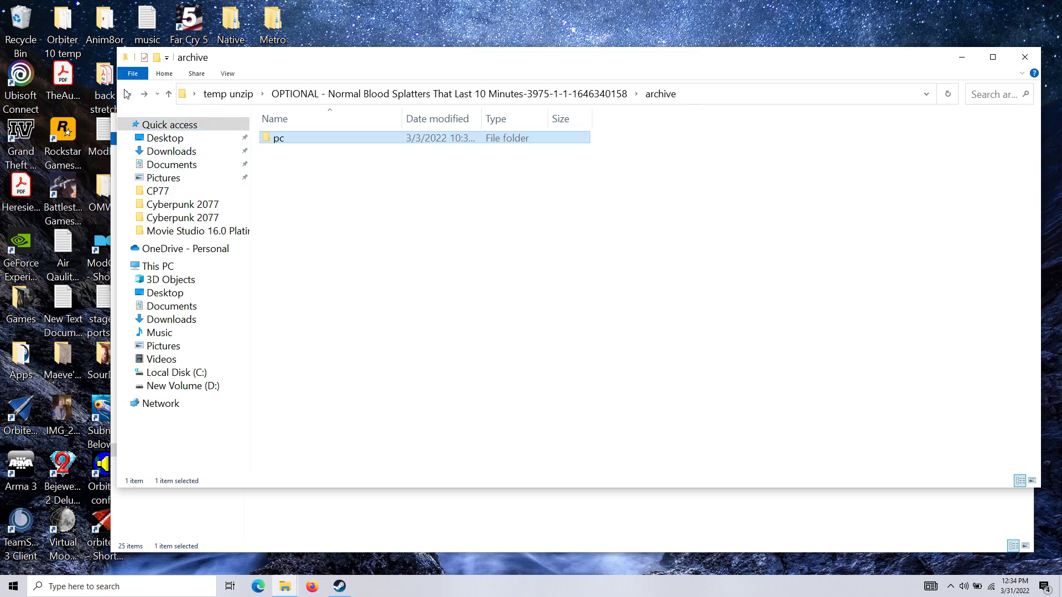
click(127, 94)
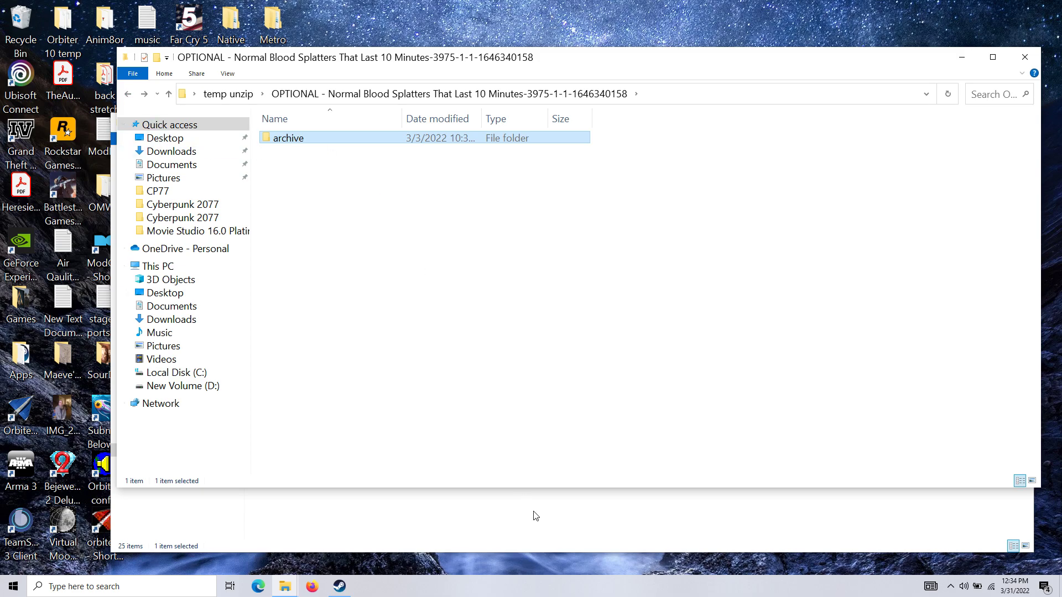
Step: Copy the optional blood splatter mod's archive folder into the Cyberpunk 2077 folder, replacing the existing file
click(535, 515)
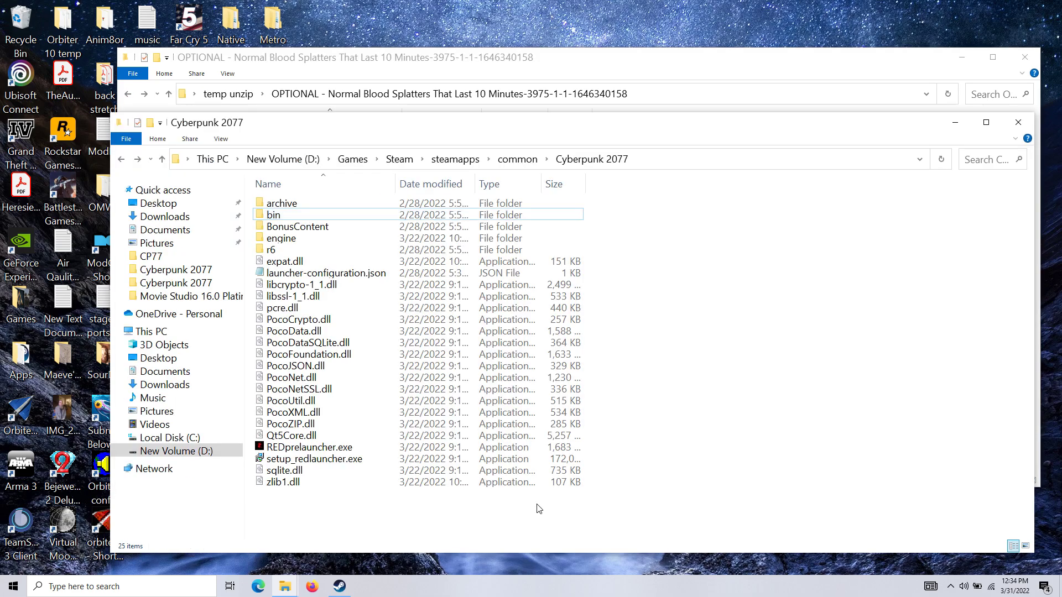
click(355, 205)
click(656, 44)
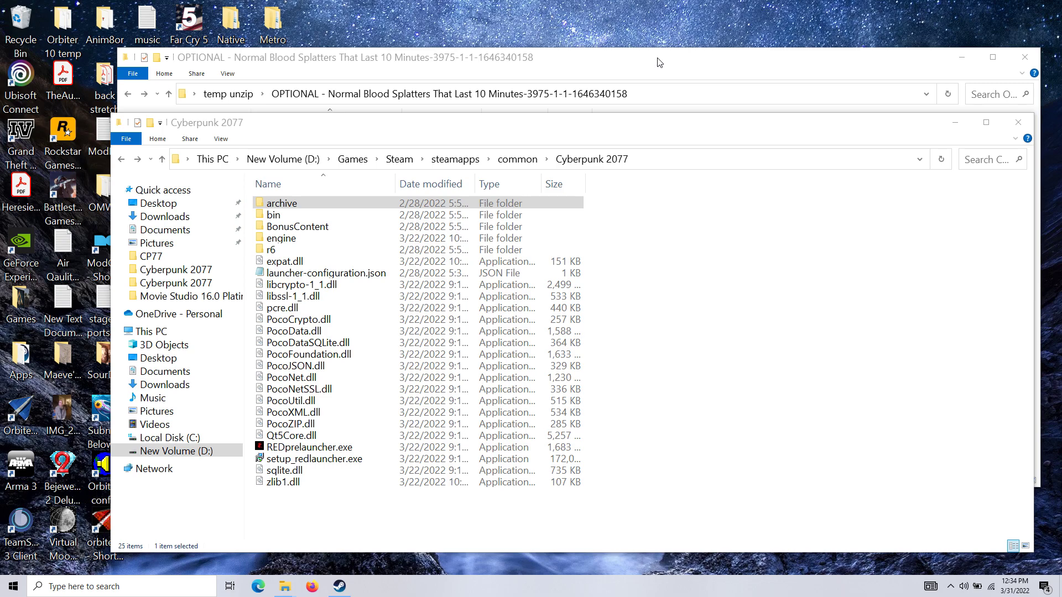
drag(355, 134, 731, 522)
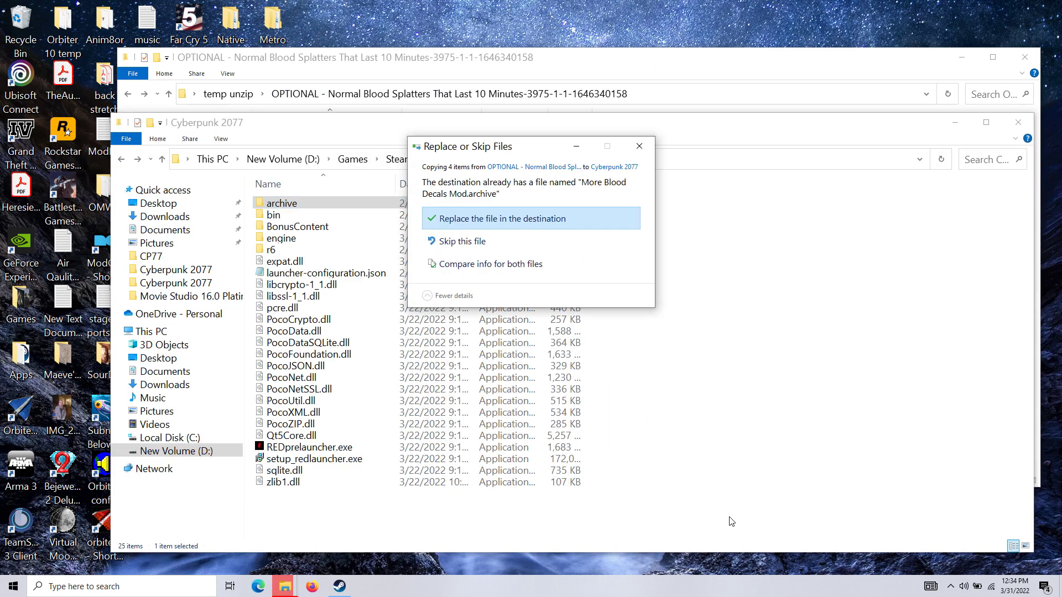
click(575, 222)
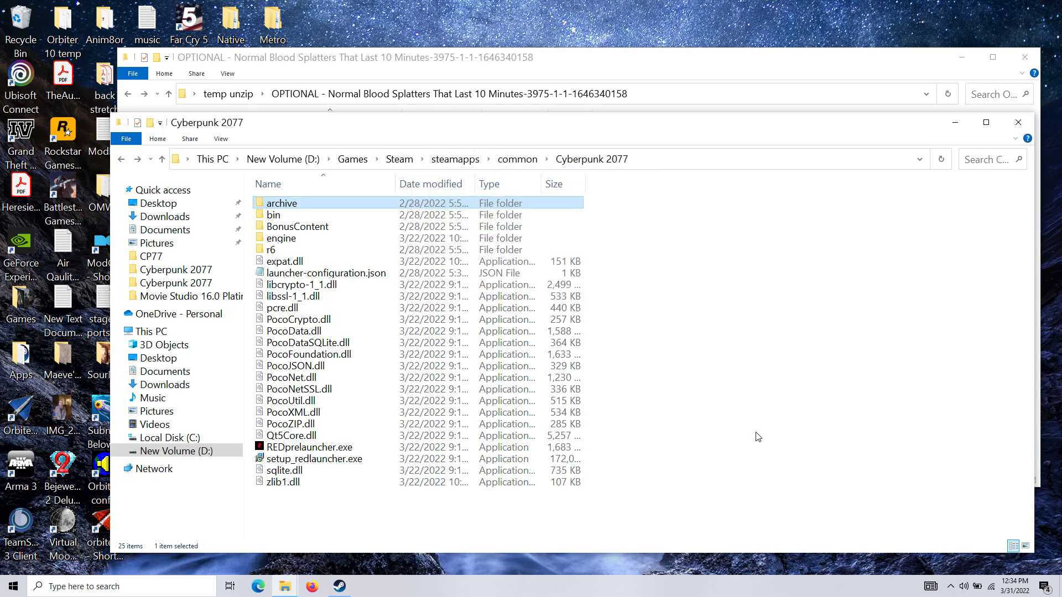
Step: Open the unzipped Neon Rims Color Control folder and copy its bin folder into the Cyberpunk 2077 folder, replacing the existing files
click(678, 62)
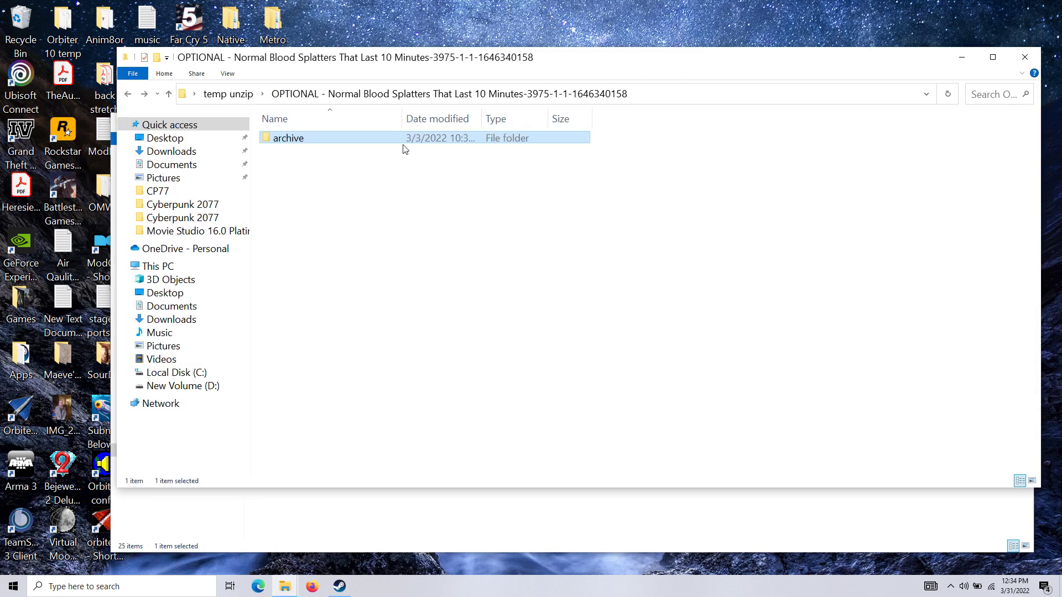
click(169, 94)
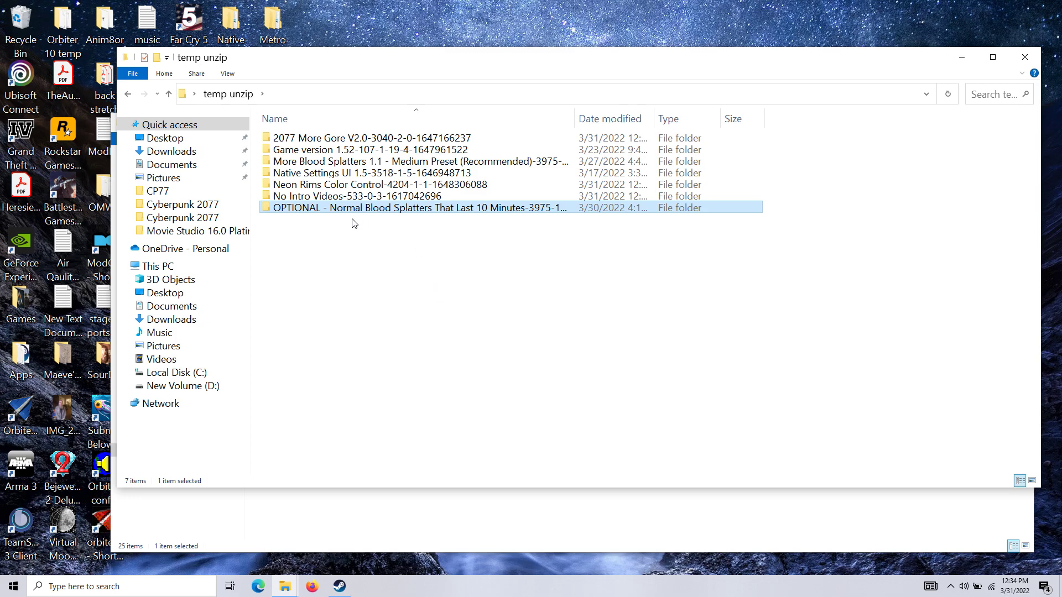
double_click(340, 188)
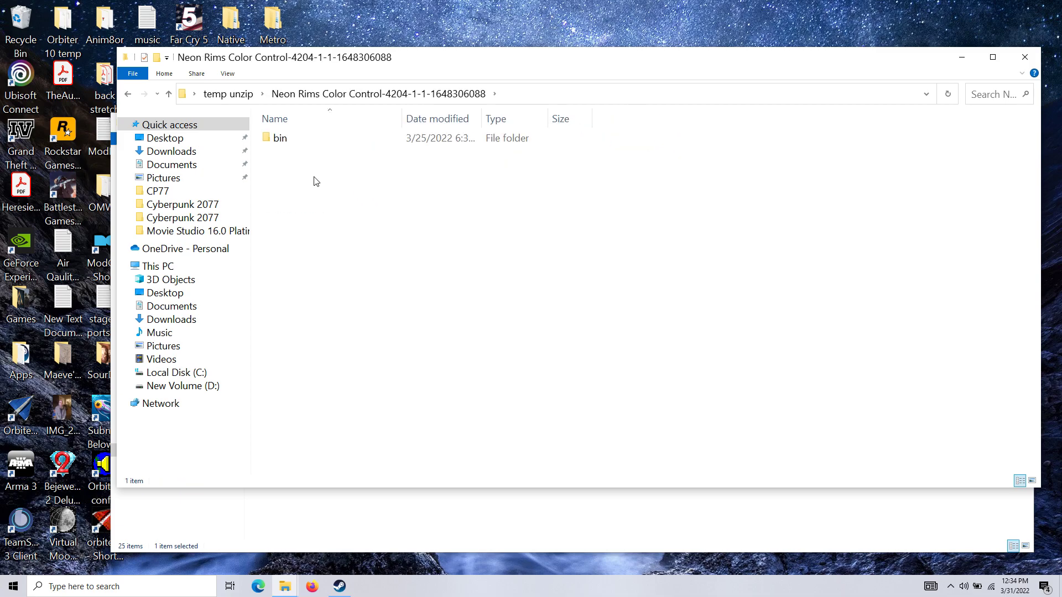
click(292, 140)
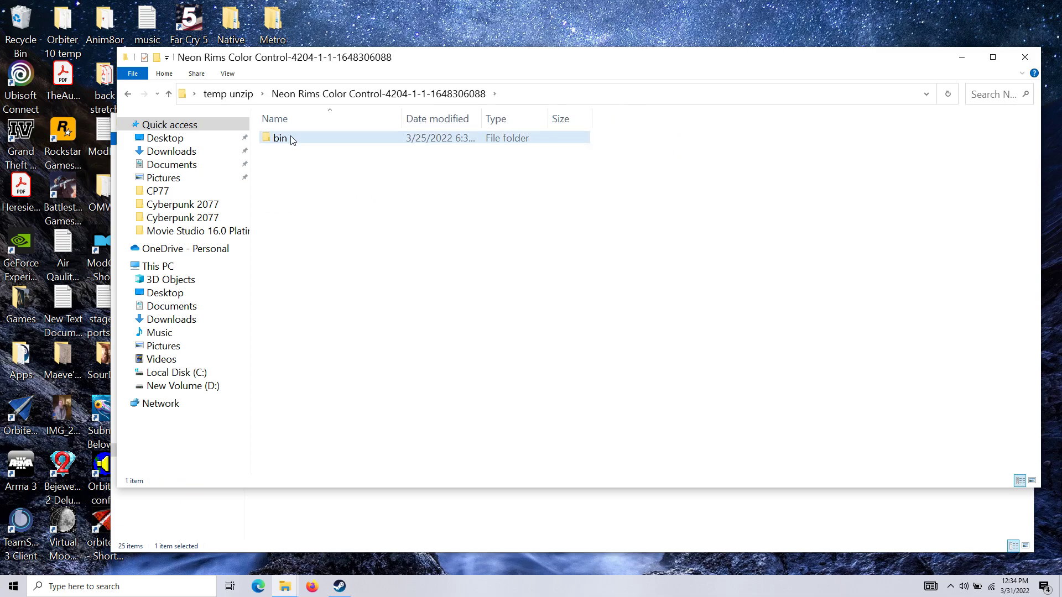
click(456, 524)
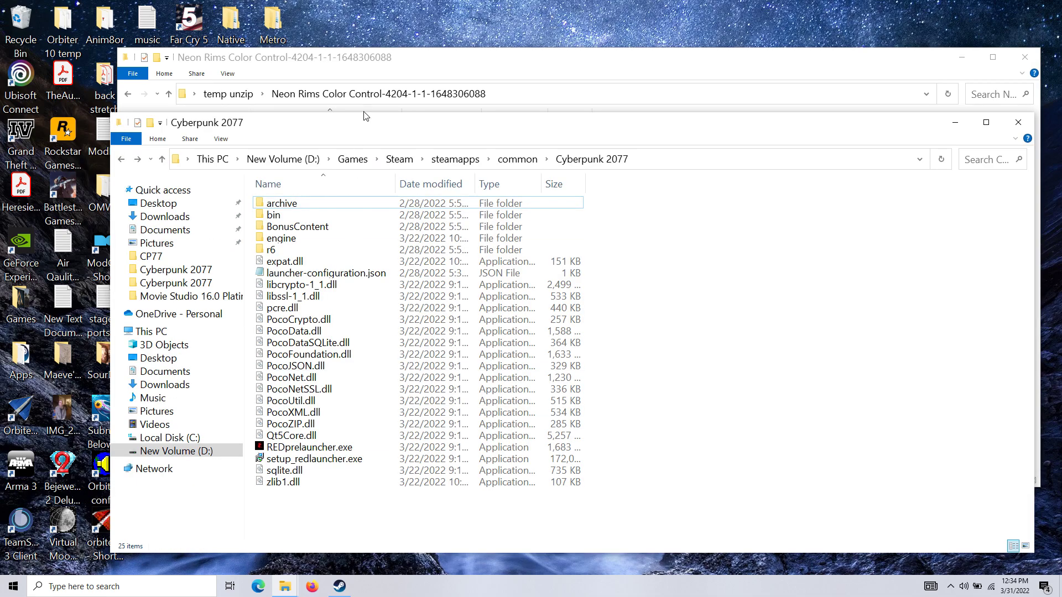
click(424, 64)
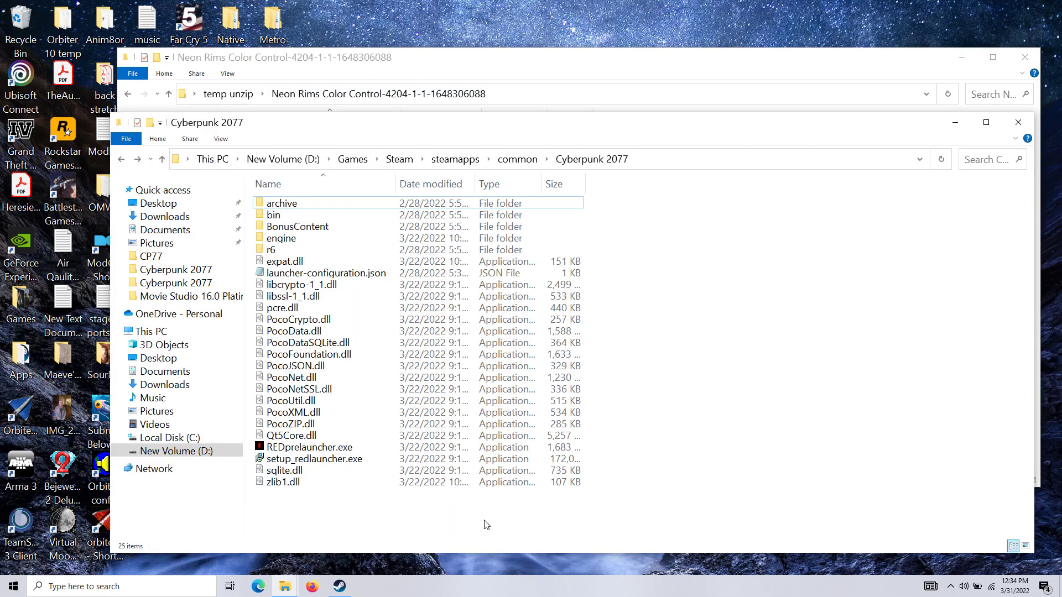
key(ctrl+v)
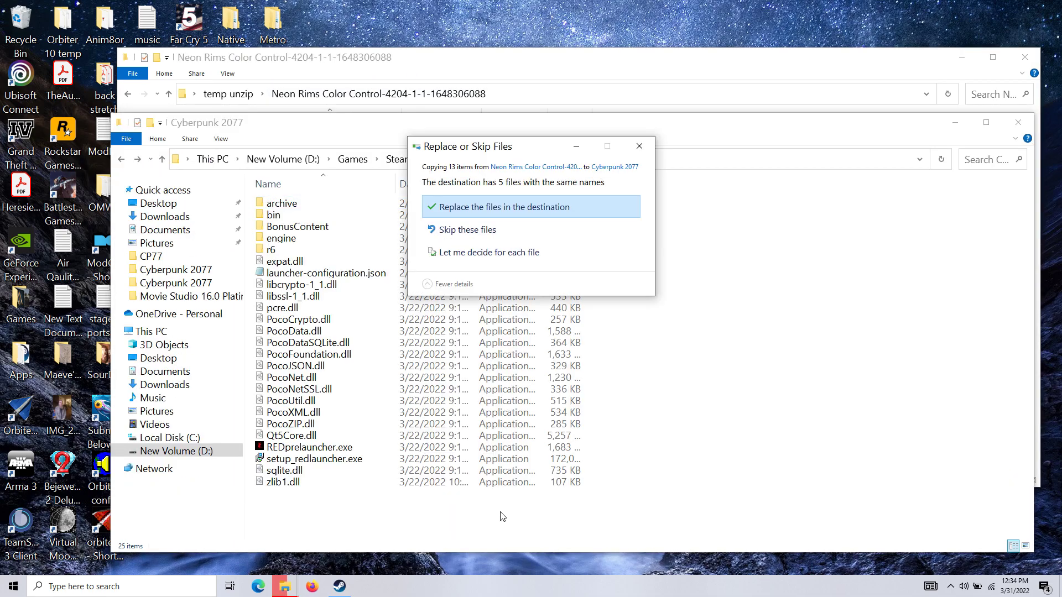
click(520, 203)
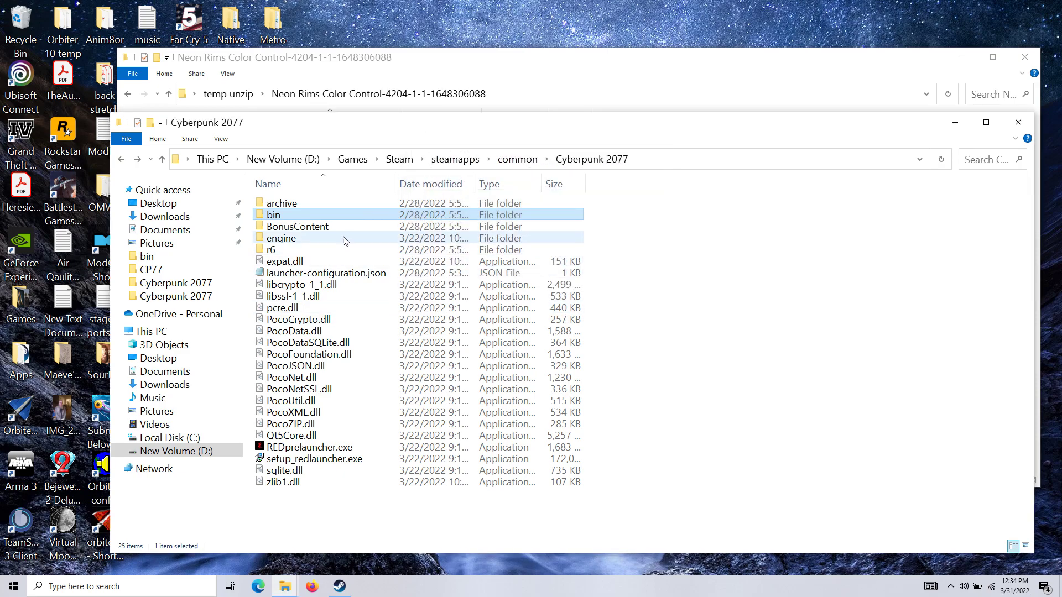
mouse_move(319, 214)
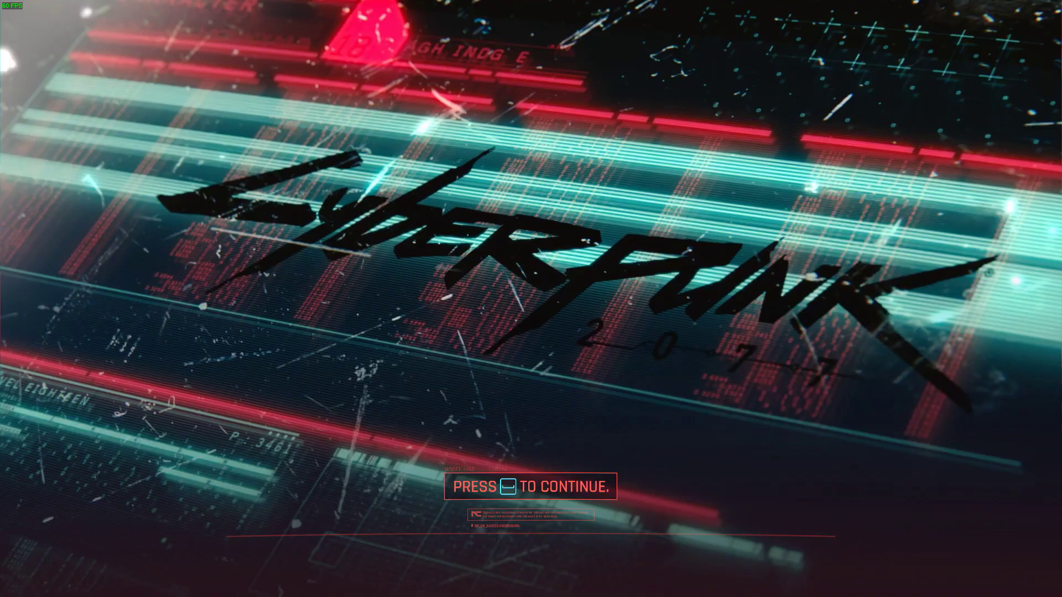
Step: In the Cyberpunk 2077 game, continue the last saved game and view the parked motorcycle from its side
key(space)
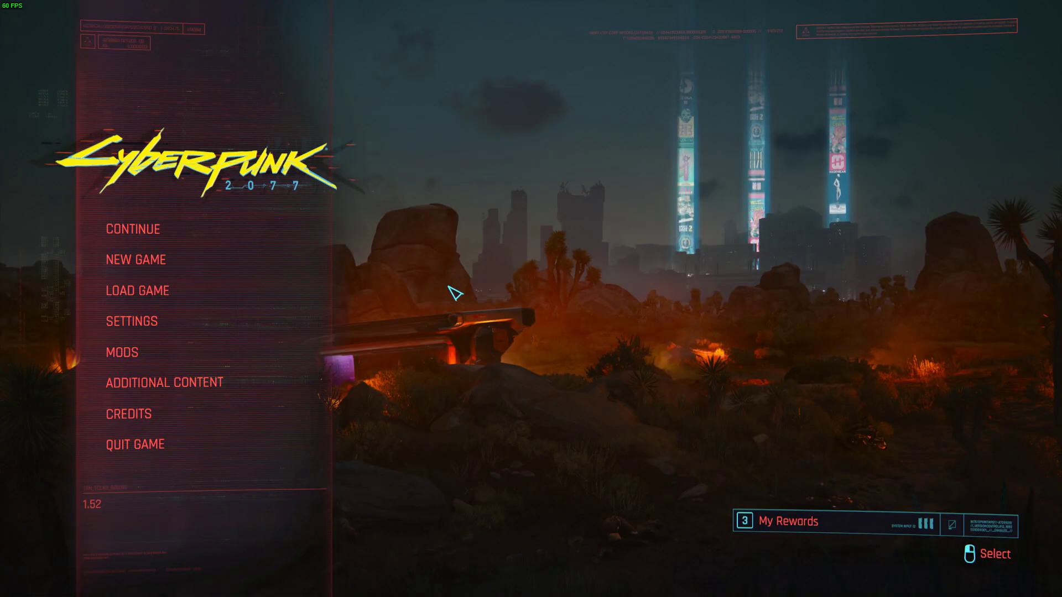
click(280, 229)
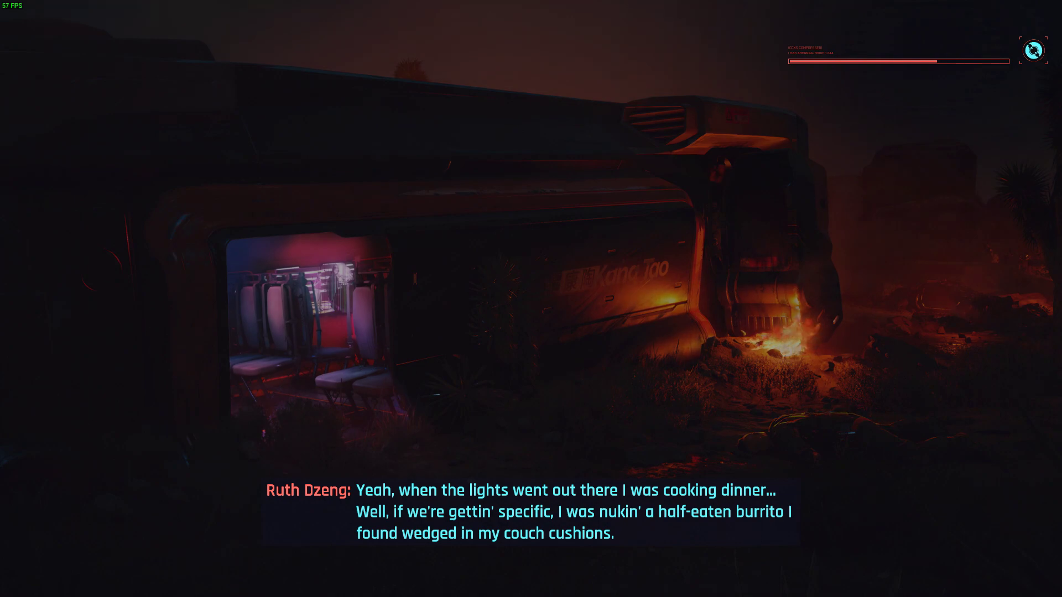
key(space)
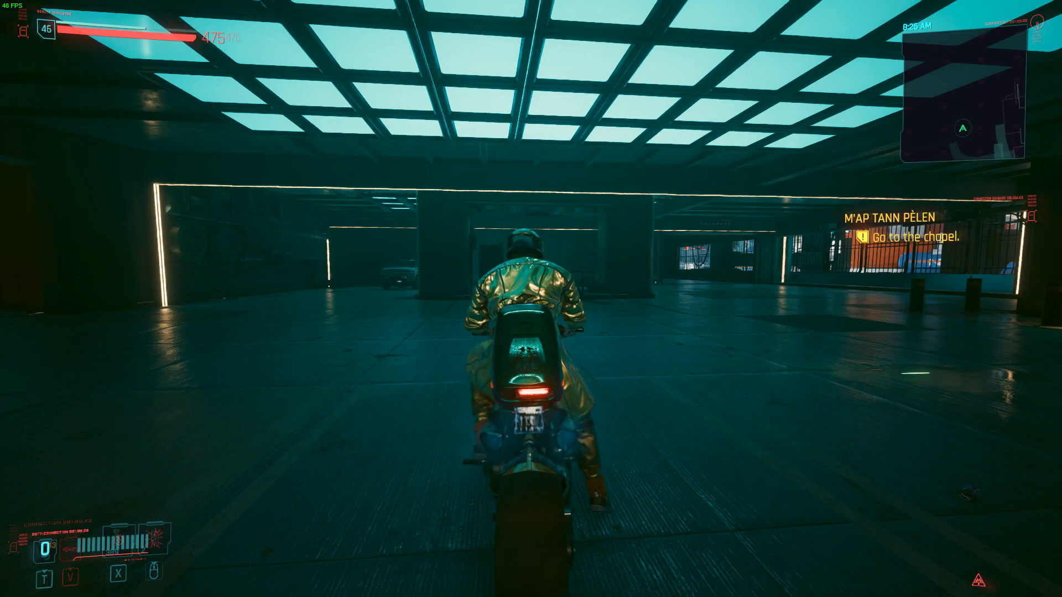
key(w)
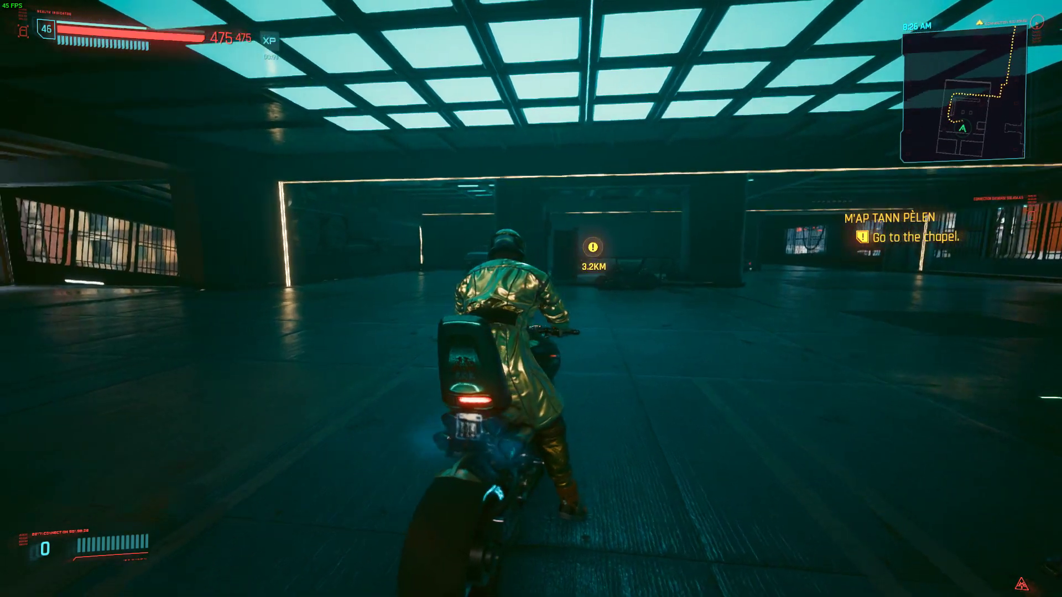
key(a)
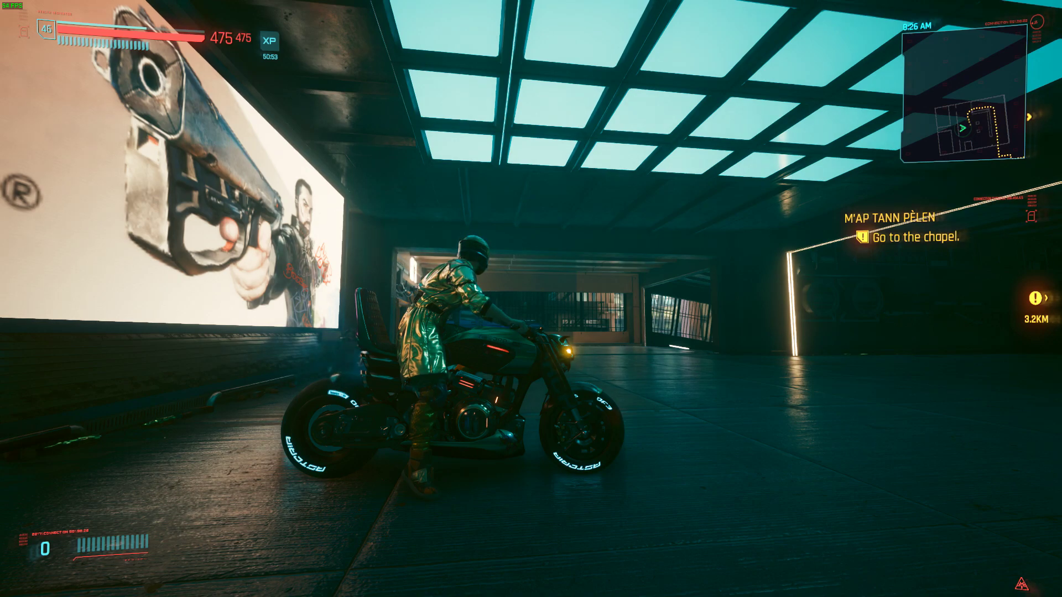
Step: Examine the in-game Mods settings for Flashlight, Metro and True Hidden Everything, and return to the game
key(Escape)
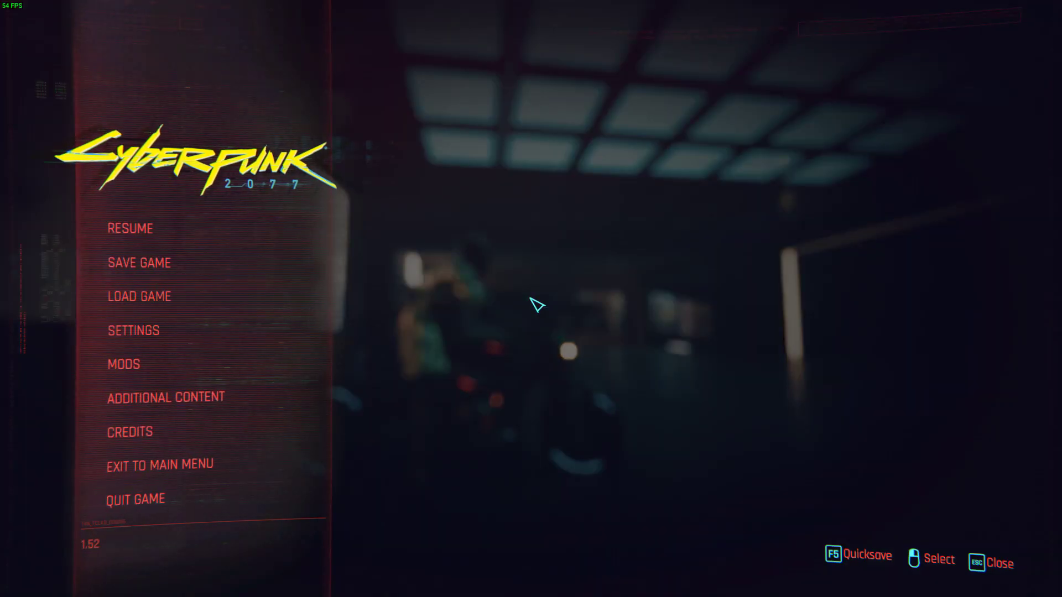
click(195, 376)
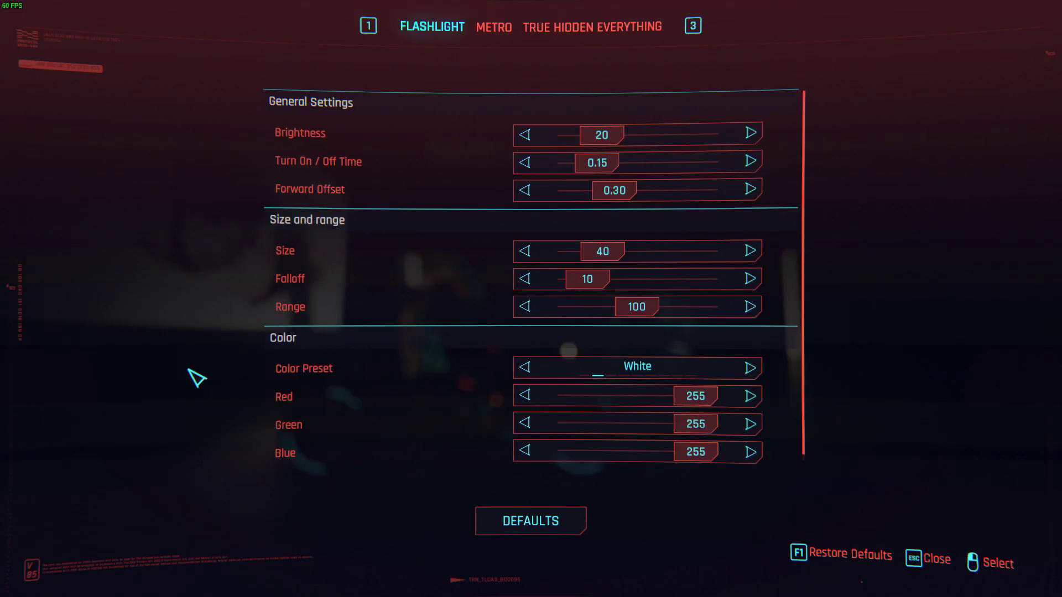
click(493, 27)
click(582, 28)
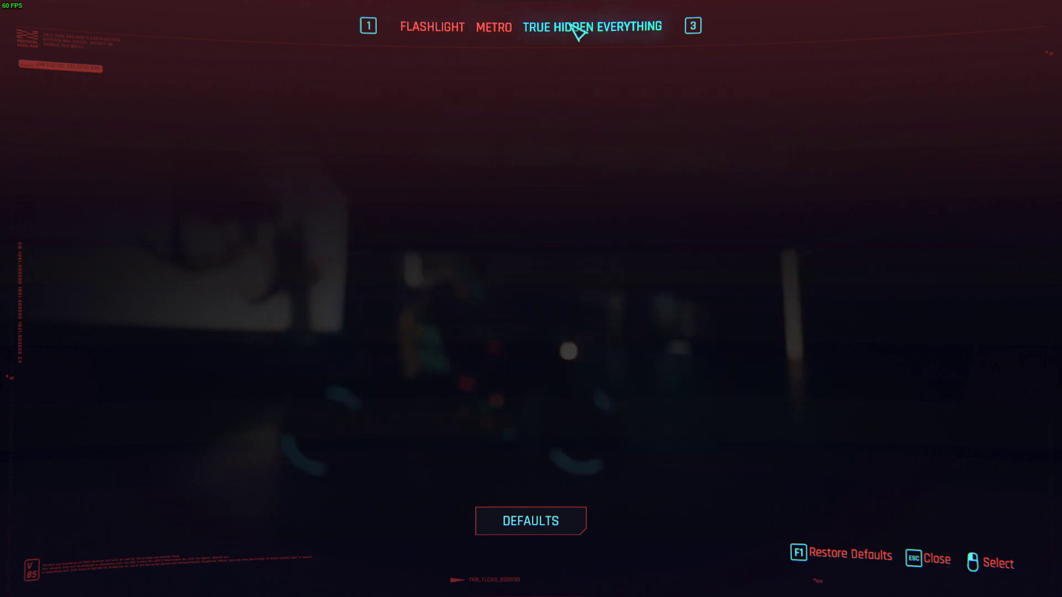
click(503, 34)
click(437, 29)
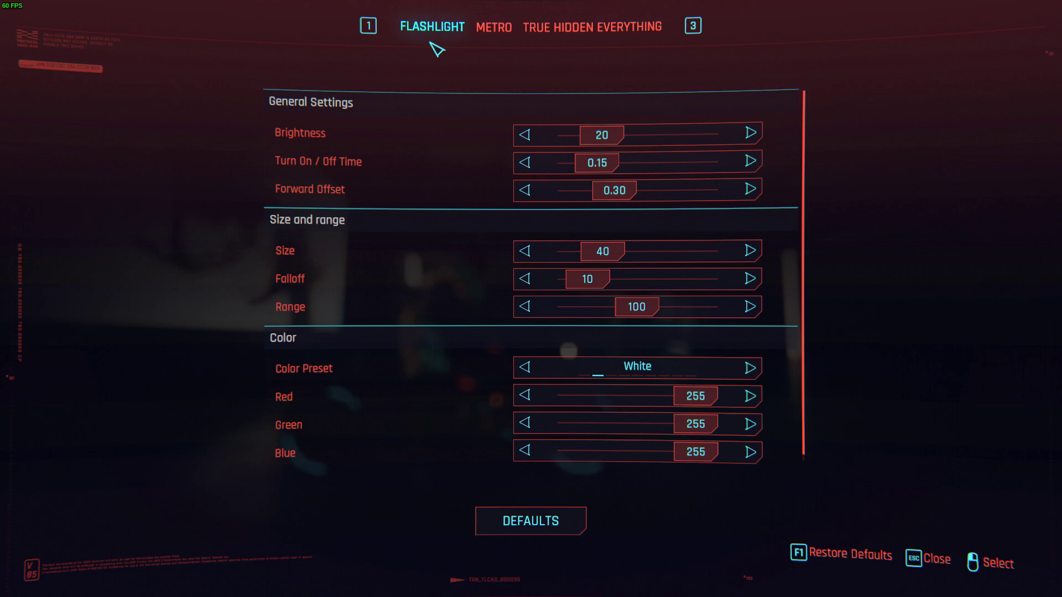
key(Escape)
key(Escape)
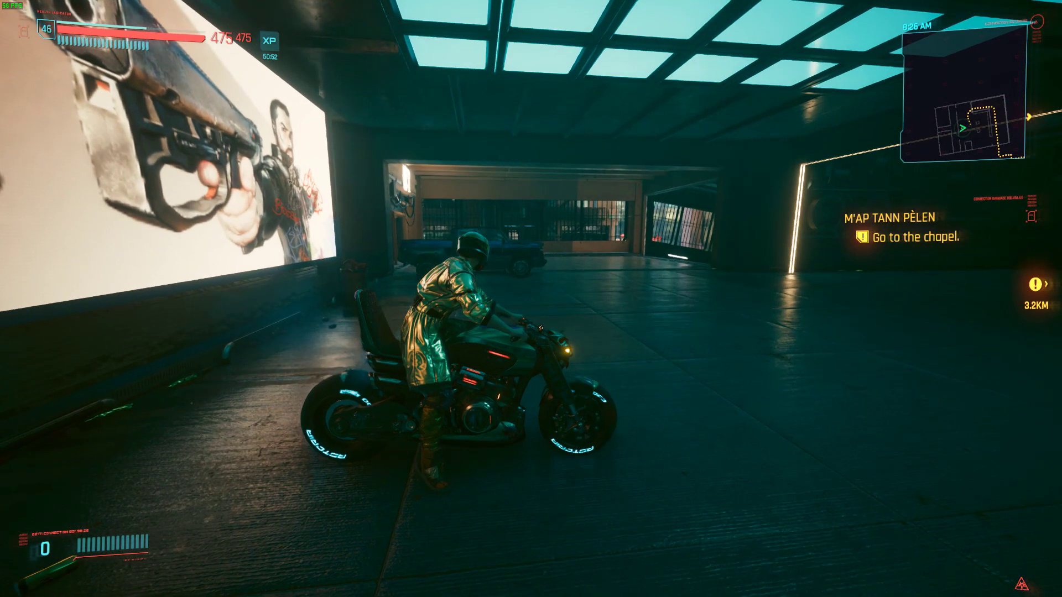
Step: Look around the motorcycle and open the Cyber Engine Tweaks overlay with the Neon Rims Color Control window
key(w)
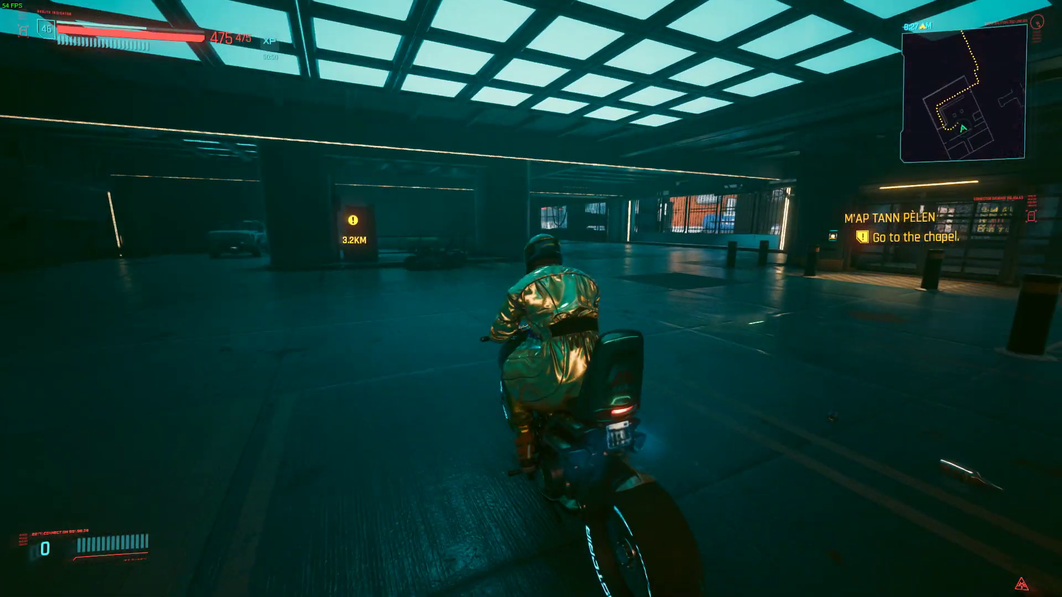
key(a)
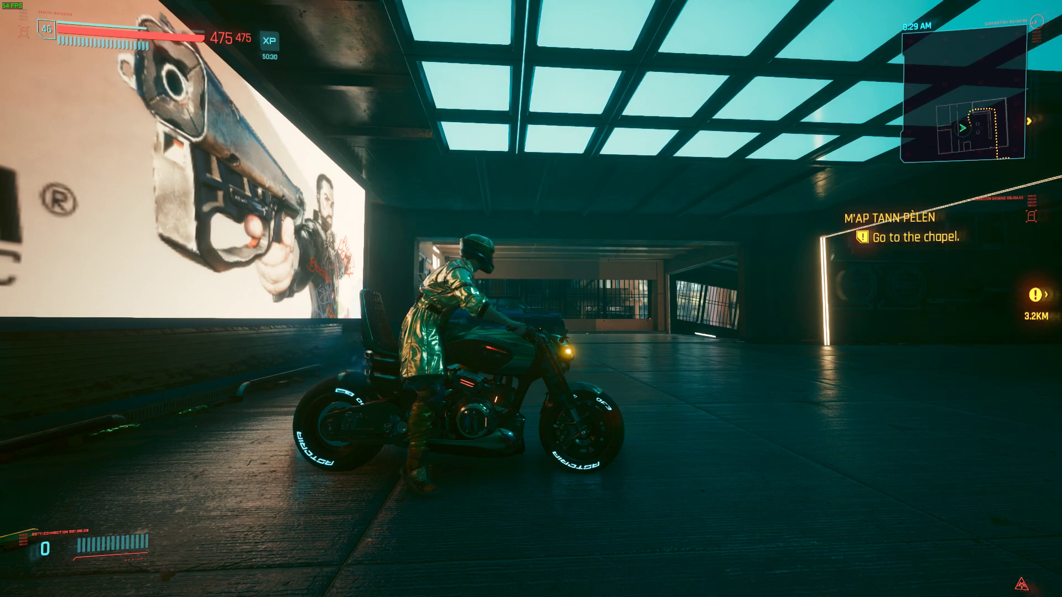
key(grave)
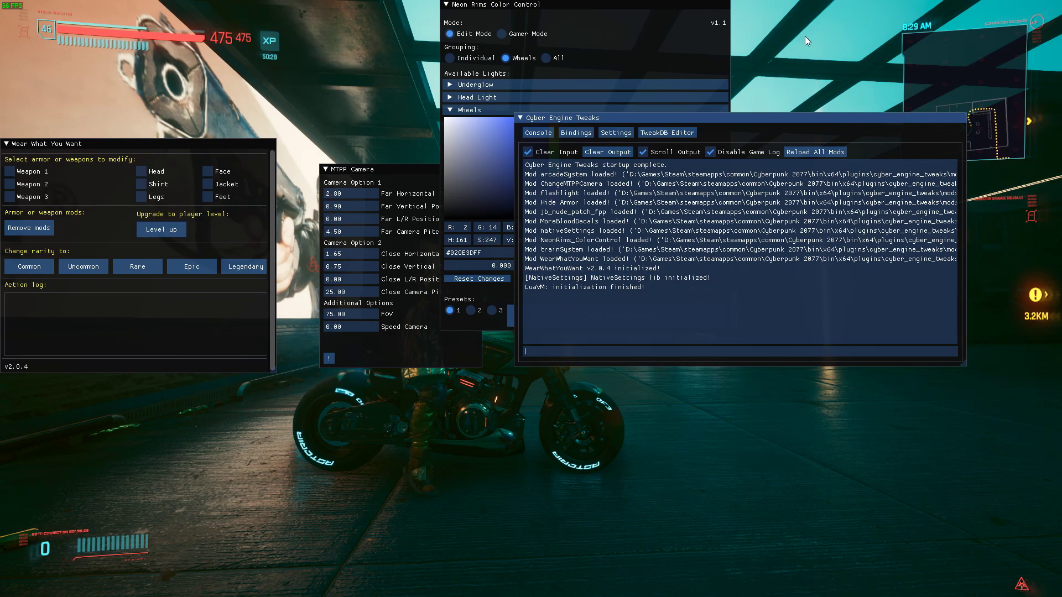